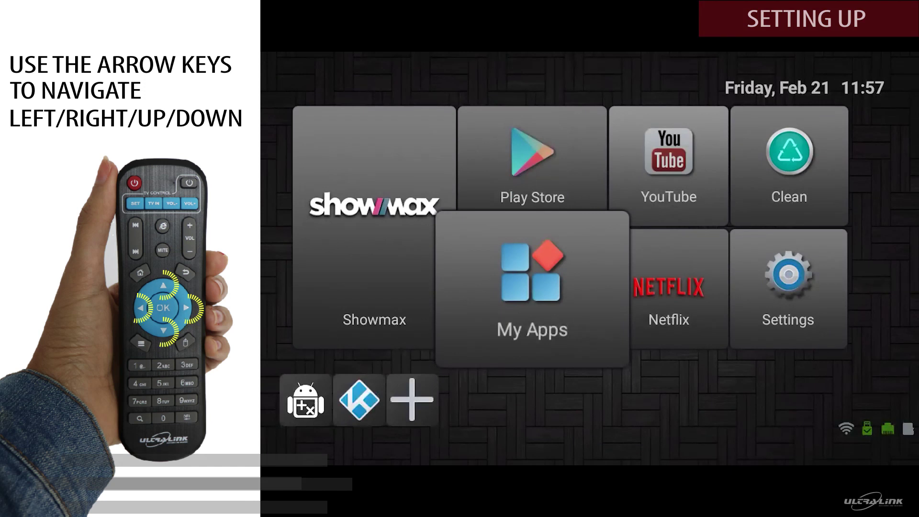
pyautogui.press('Right')
pyautogui.press('Left')
pyautogui.press('Up')
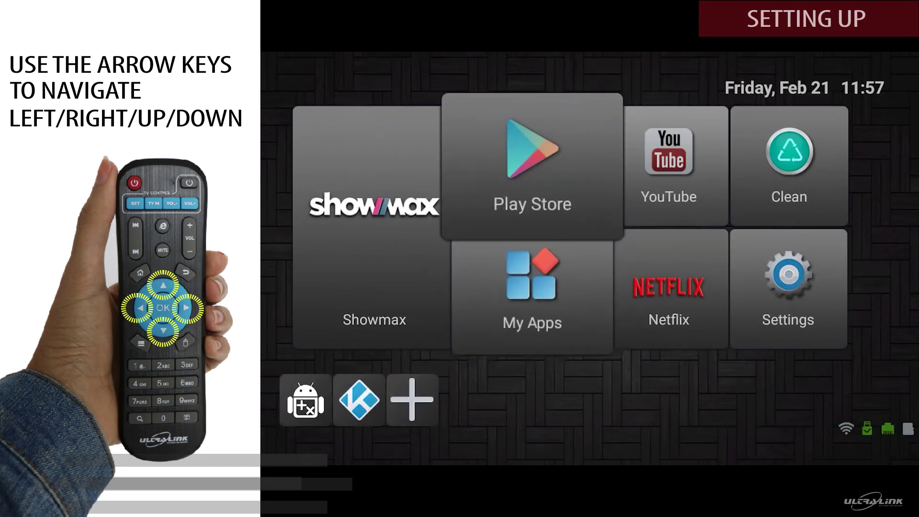
pyautogui.press('Down')
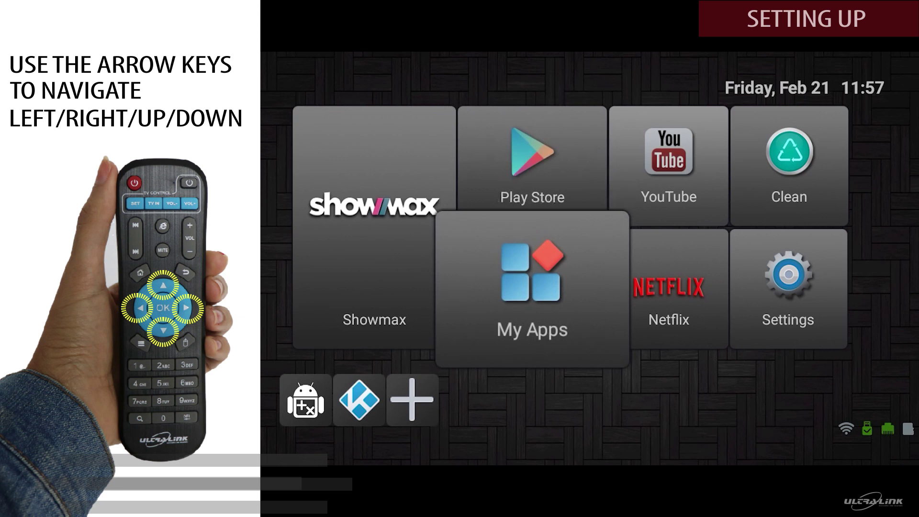
pyautogui.press('Left')
pyautogui.press('Right')
pyautogui.press('Right')
pyautogui.press('Right')
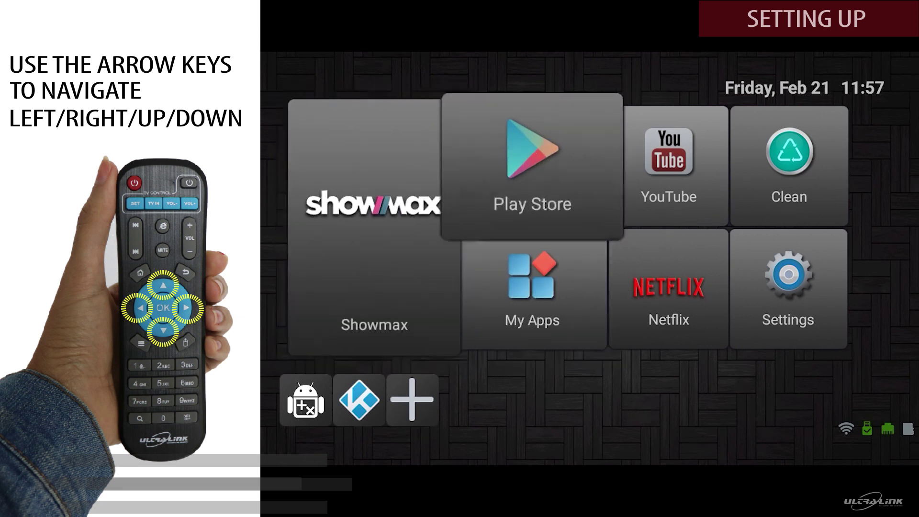
pyautogui.press('Down')
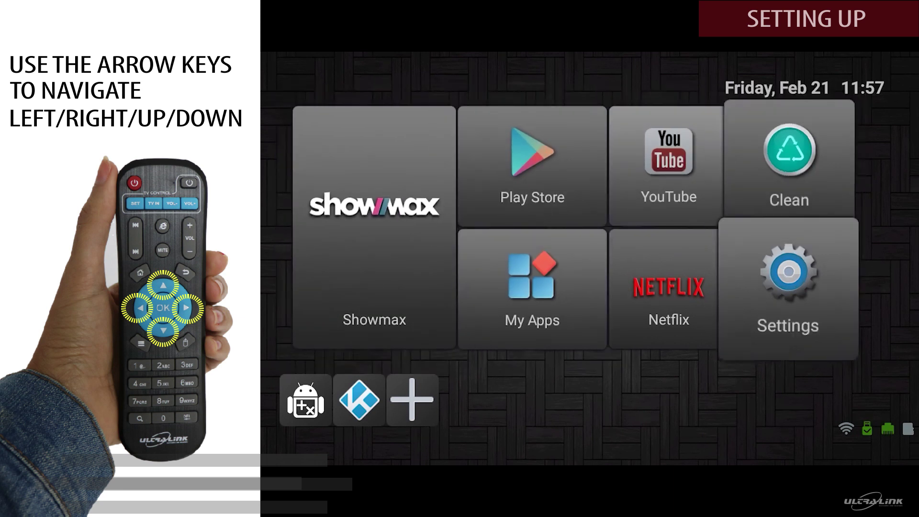
pyautogui.press('Left')
pyautogui.press('Left')
pyautogui.press('Down')
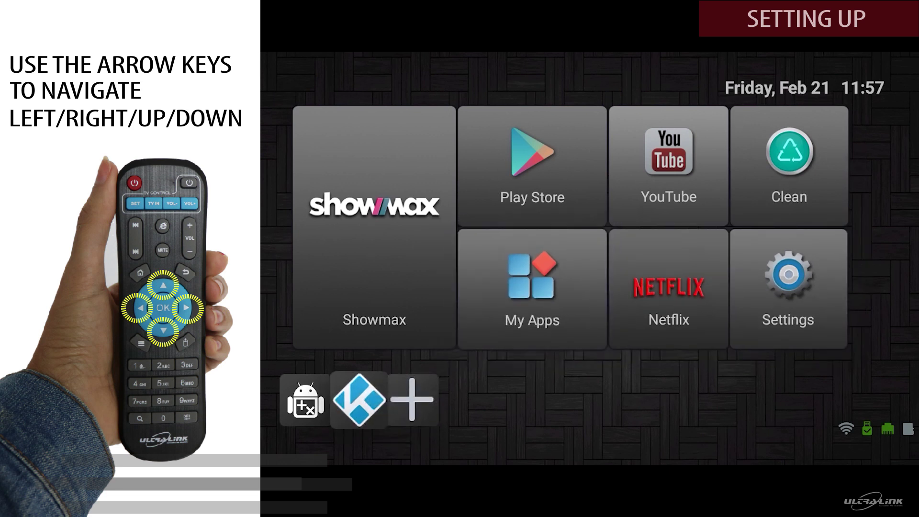
pyautogui.press('Up')
pyautogui.press('Right')
pyautogui.press('Down')
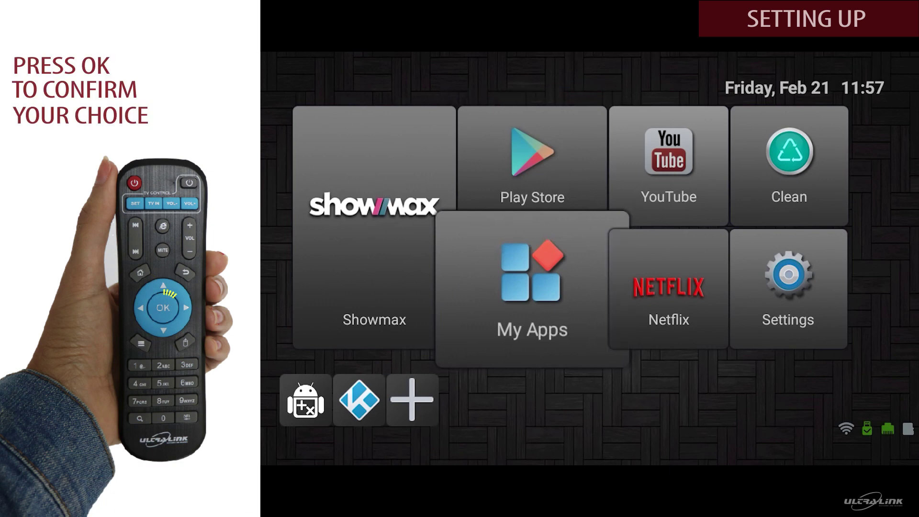
# Open the device settings from the home screen and go to the Display settings
pyautogui.press('Right')
pyautogui.press('Right')
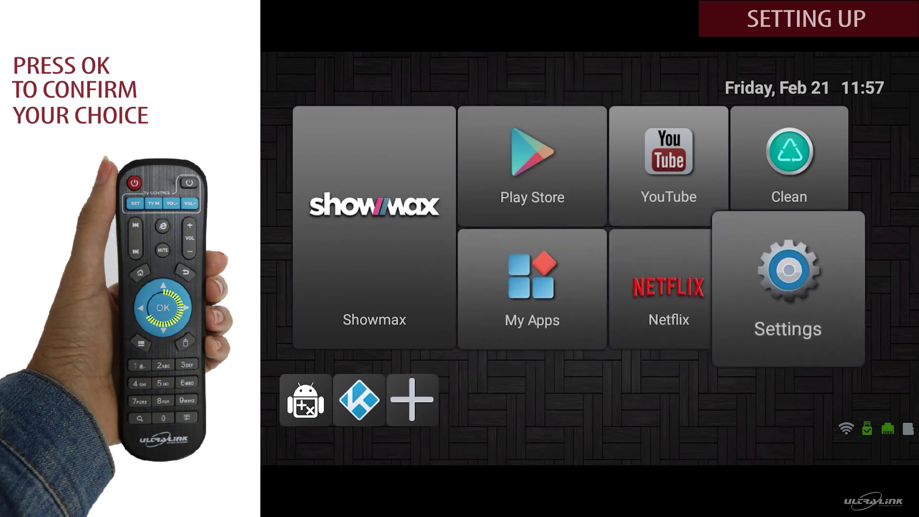
pyautogui.press('Return')
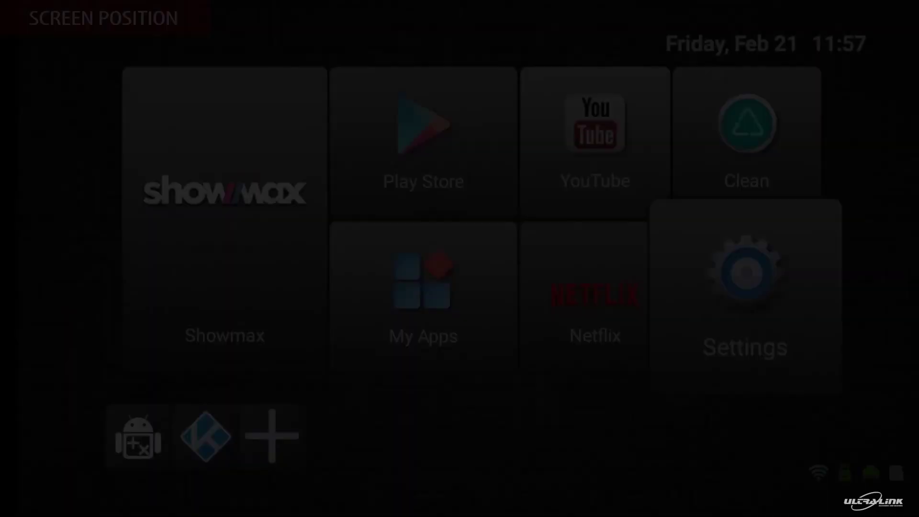
pyautogui.press('Down')
pyautogui.press('Down')
pyautogui.press('Down')
pyautogui.press('Down')
pyautogui.press('Down')
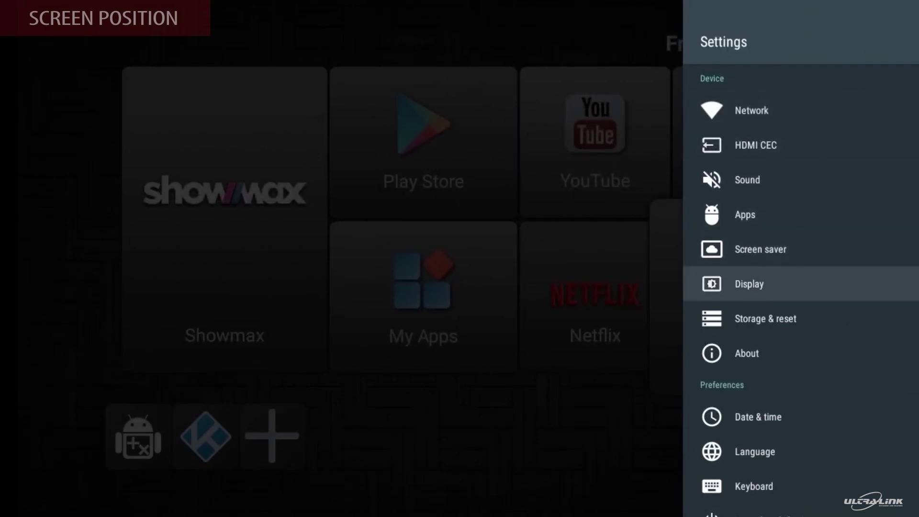
pyautogui.press('Return')
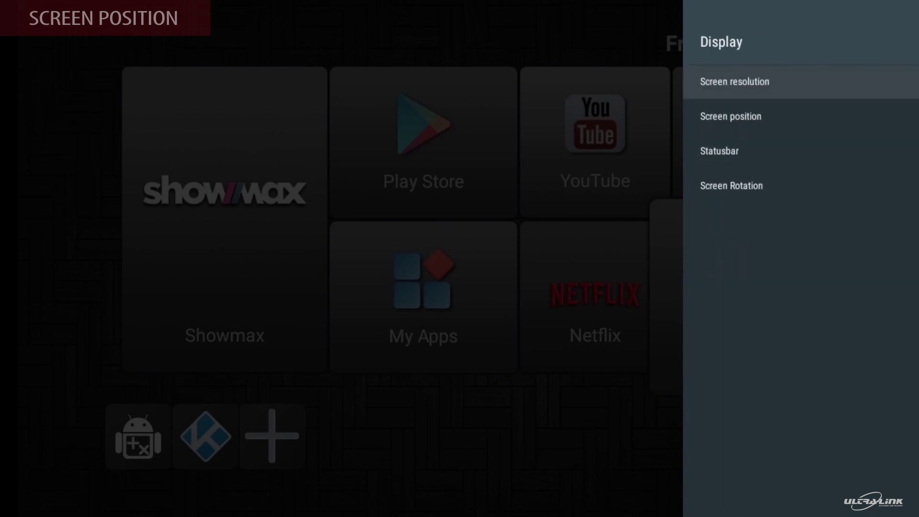
# Look at the screen position zoom options and return to the Display settings
pyautogui.press('Down')
pyautogui.press('Return')
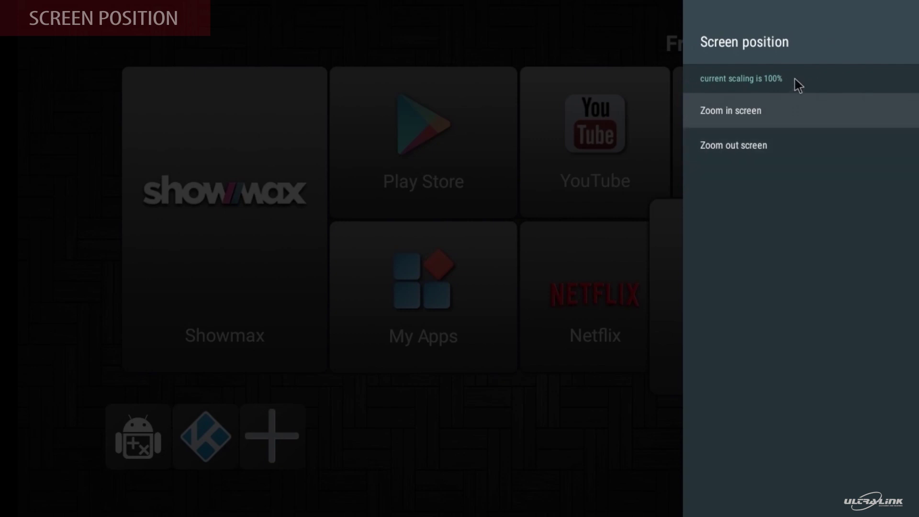
pyautogui.press('Down')
pyautogui.press('Up')
pyautogui.press('Escape')
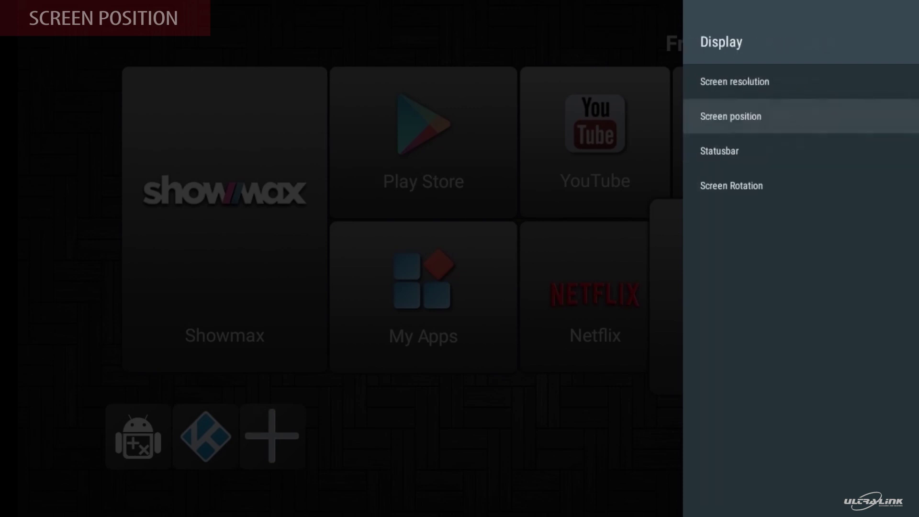
# Open the screen resolution settings and look through the available display modes without changing the selection
pyautogui.press('Up')
pyautogui.press('Return')
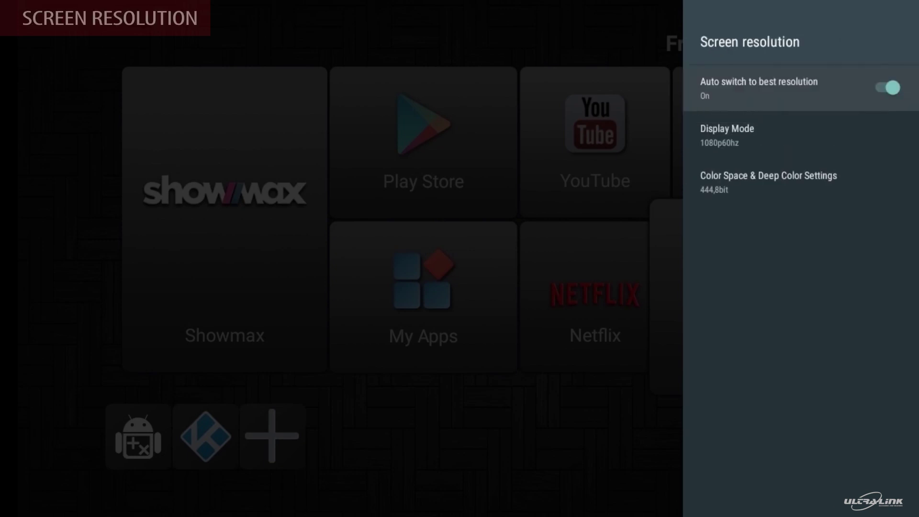
pyautogui.press('Down')
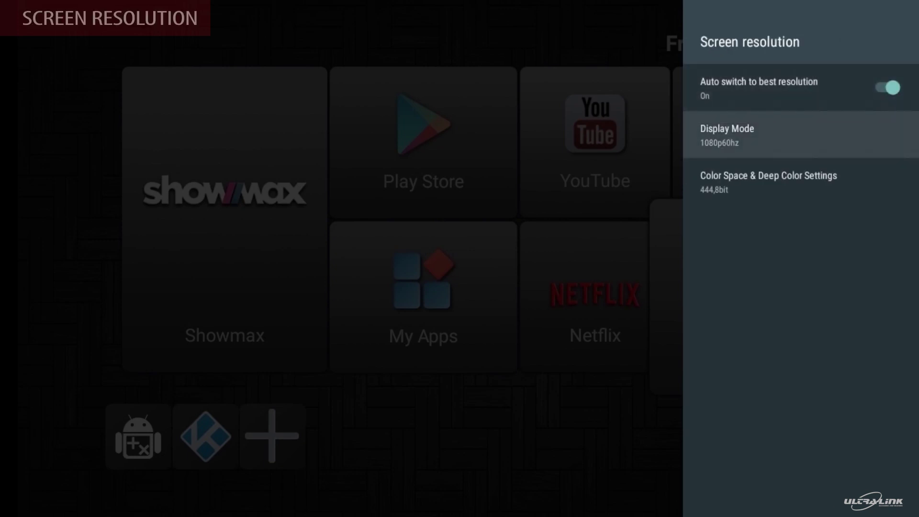
pyautogui.press('Return')
pyautogui.press('Down')
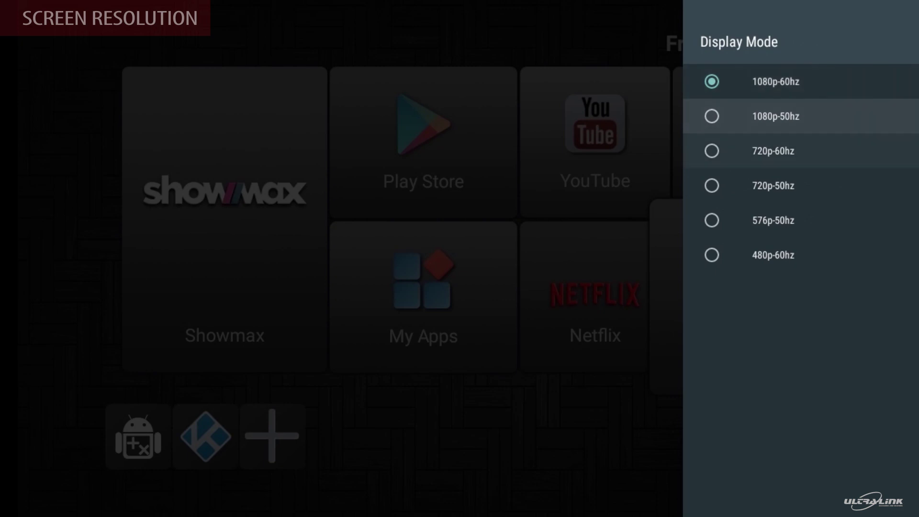
pyautogui.press('Down')
pyautogui.press('Down')
pyautogui.press('Down')
pyautogui.press('Down')
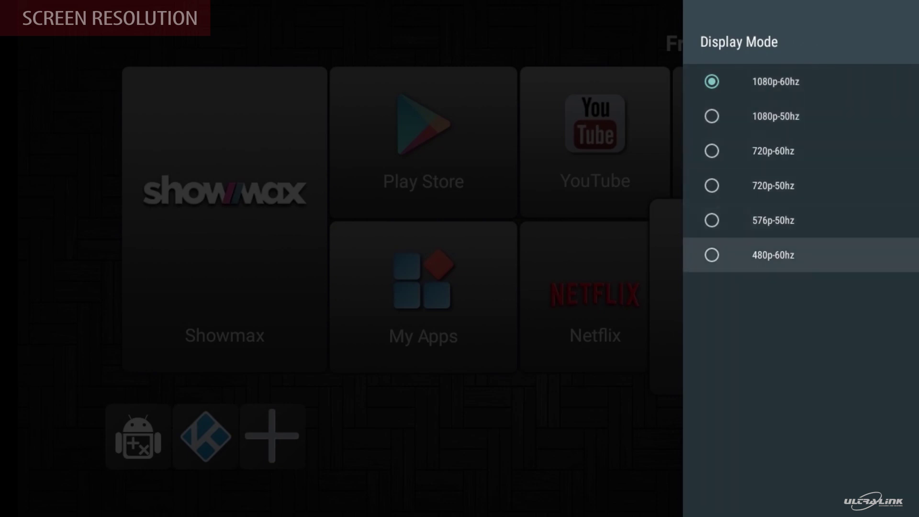
pyautogui.press('Escape')
# Look over the color space and automatic resolution options, then leave the screen resolution settings
pyautogui.press('Down')
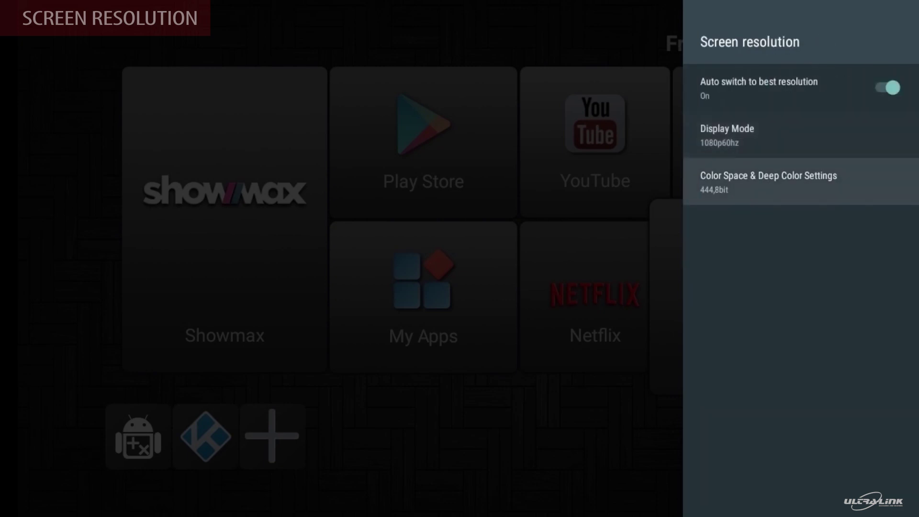
pyautogui.press('Up')
pyautogui.press('Up')
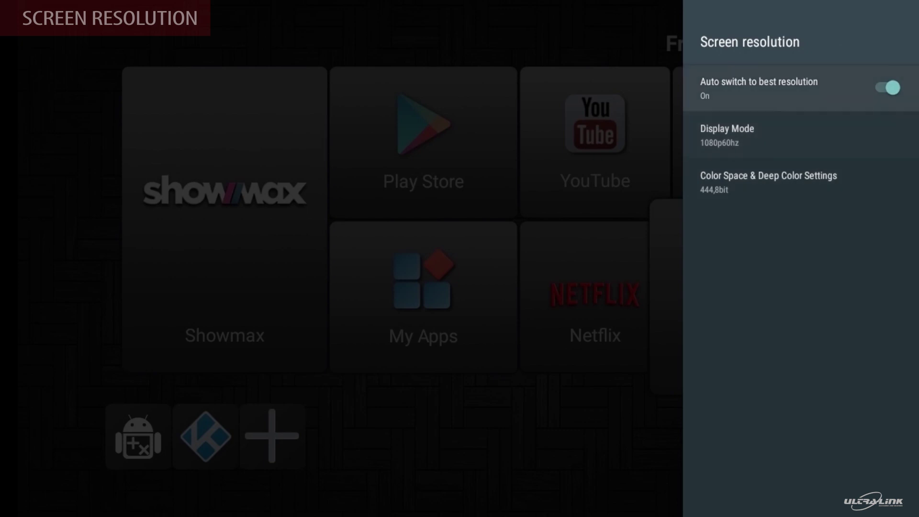
pyautogui.press('Escape')
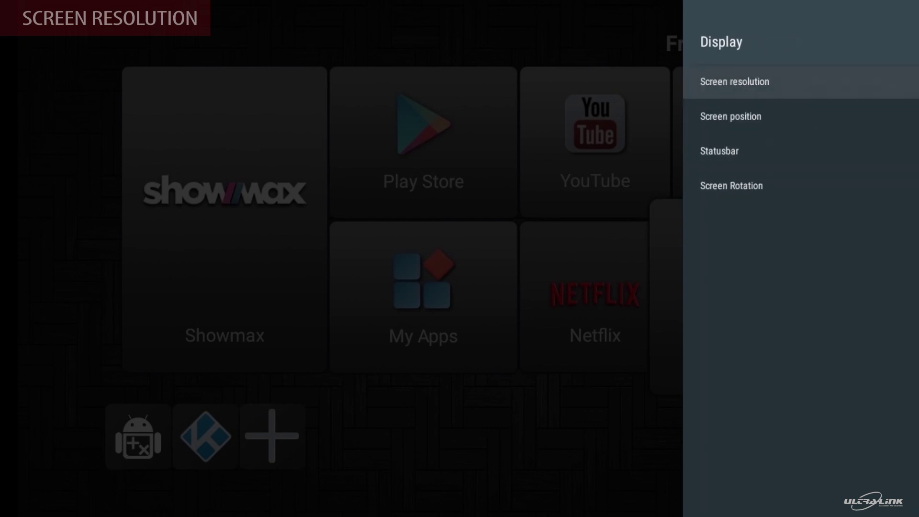
# Return to the main settings list and open the Network settings
pyautogui.press('Escape')
pyautogui.press('Up')
pyautogui.press('Up')
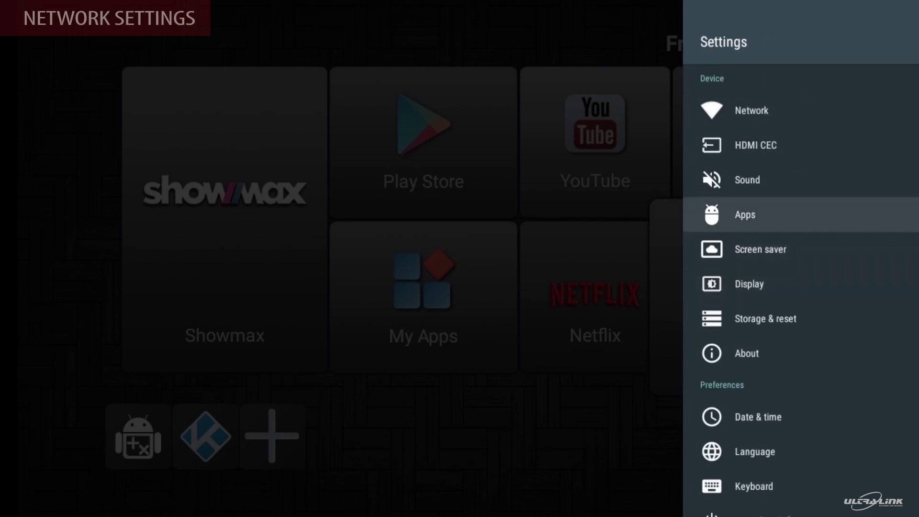
pyautogui.press('Up')
pyautogui.press('Up')
pyautogui.press('Up')
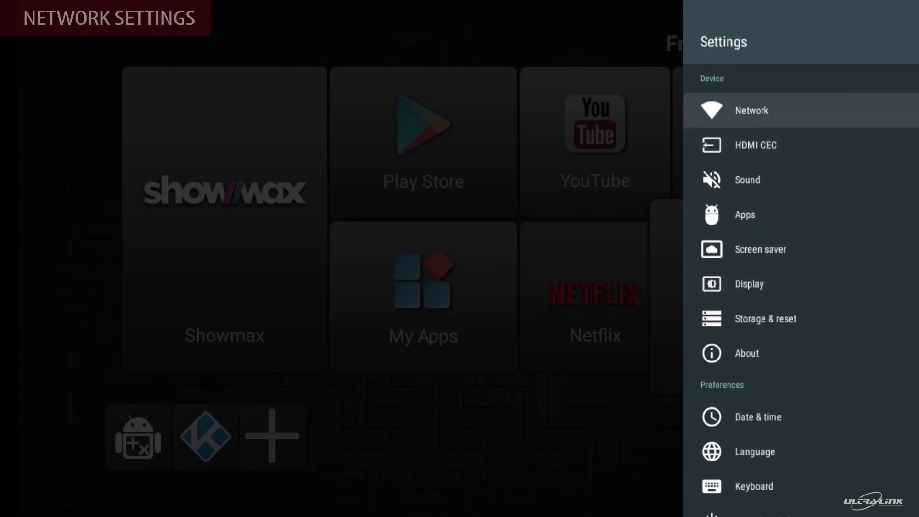
pyautogui.press('Return')
# Check the Ethernet connection details and turn on Wi-Fi
pyautogui.press('Down')
pyautogui.press('Down')
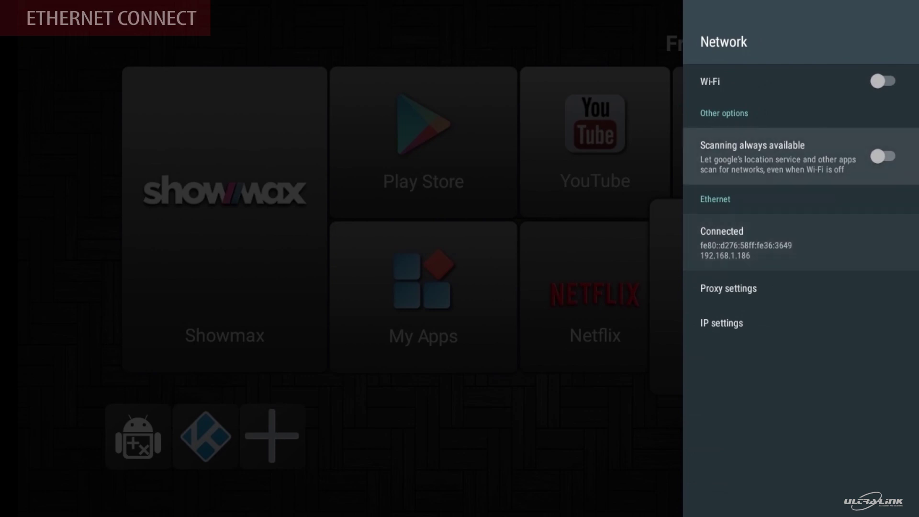
pyautogui.press('Up')
pyautogui.press('Return')
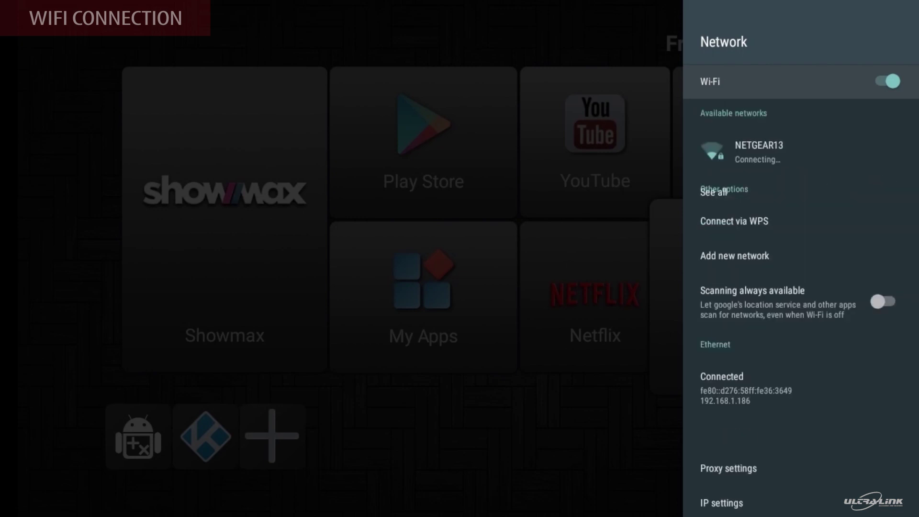
# Choose the Tenda_E5E1E8 network from the available Wi-Fi networks to connect to it
pyautogui.press('Down')
pyautogui.press('Down')
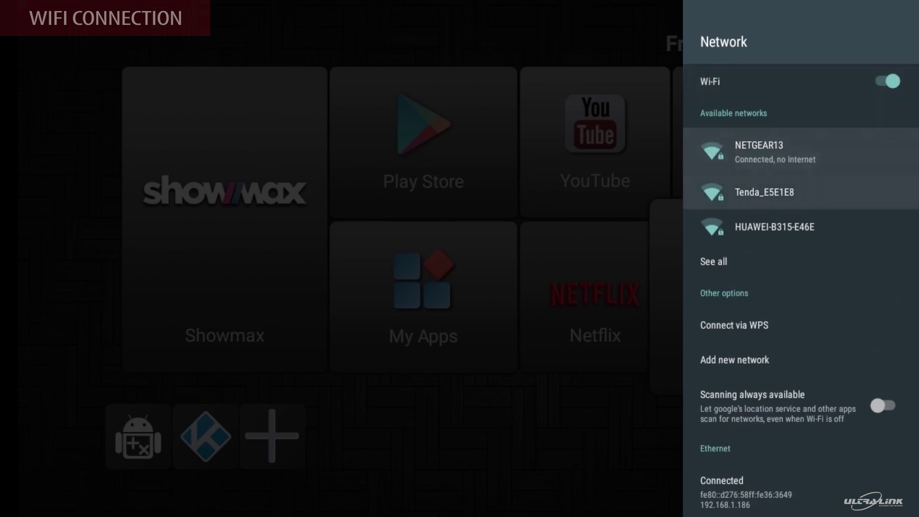
pyautogui.press('Return')
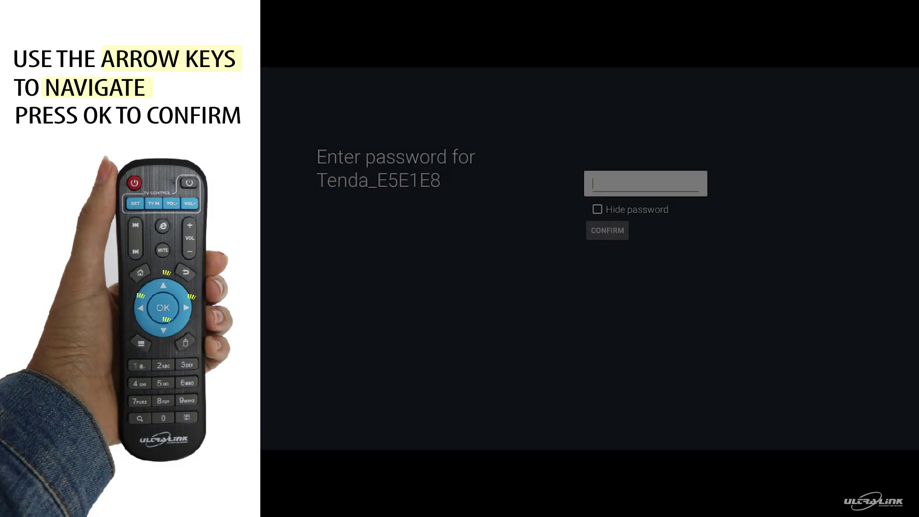
# Enter a few trial characters in the Wi-Fi password field and erase them
pyautogui.press('Left')
pyautogui.press('Left')
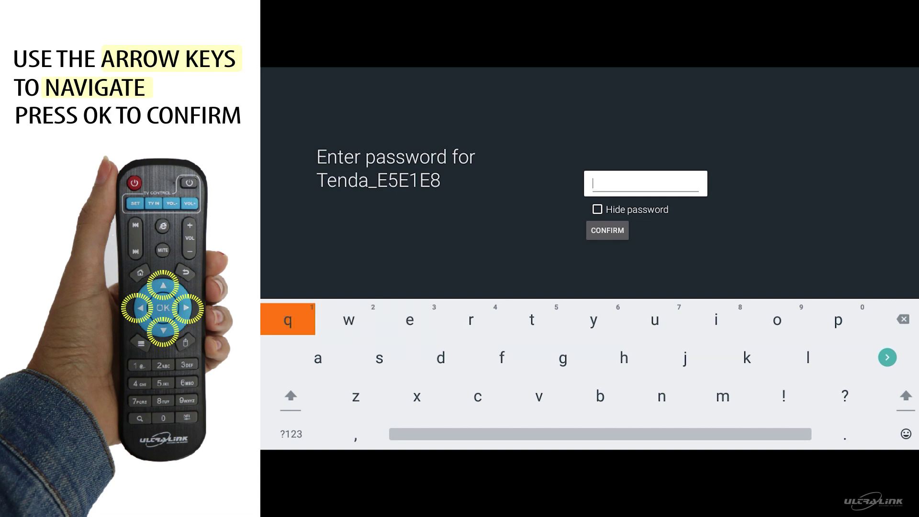
pyautogui.press('Return')
pyautogui.press('Return')
pyautogui.press('Return')
pyautogui.press('Return')
pyautogui.press('Return')
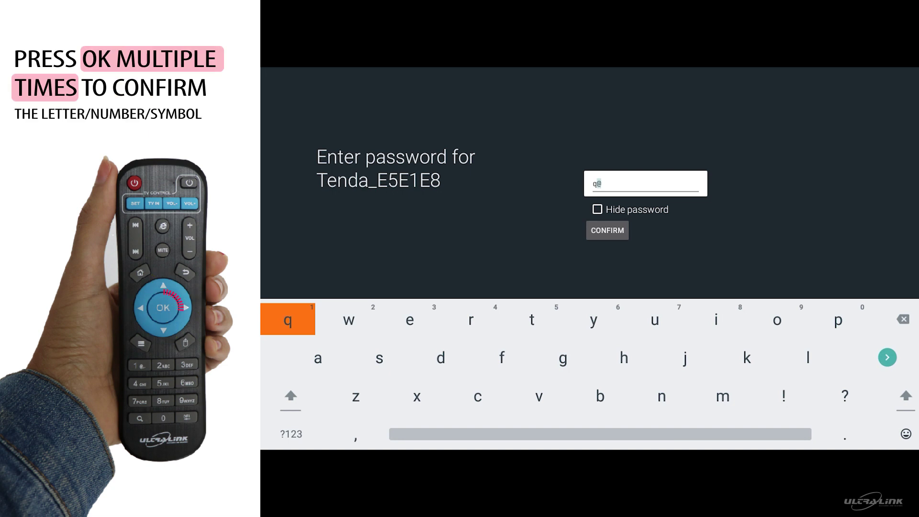
pyautogui.press('Return')
pyautogui.press('Right')
pyautogui.press('Return')
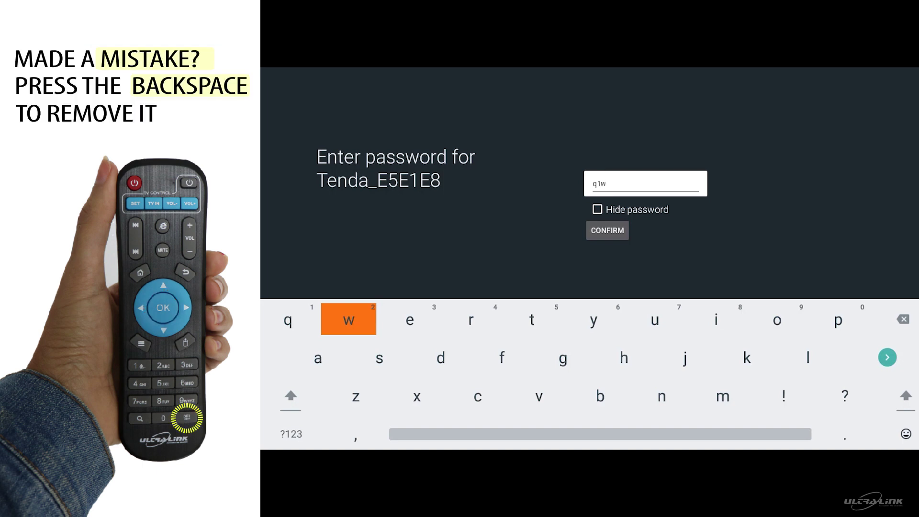
pyautogui.press('BackSpace')
pyautogui.press('BackSpace')
pyautogui.press('BackSpace')
# Enter the Wi-Fi password for the Tenda_E5E1E8 network
pyautogui.press('Right')
pyautogui.press('Return')
pyautogui.press('Down')
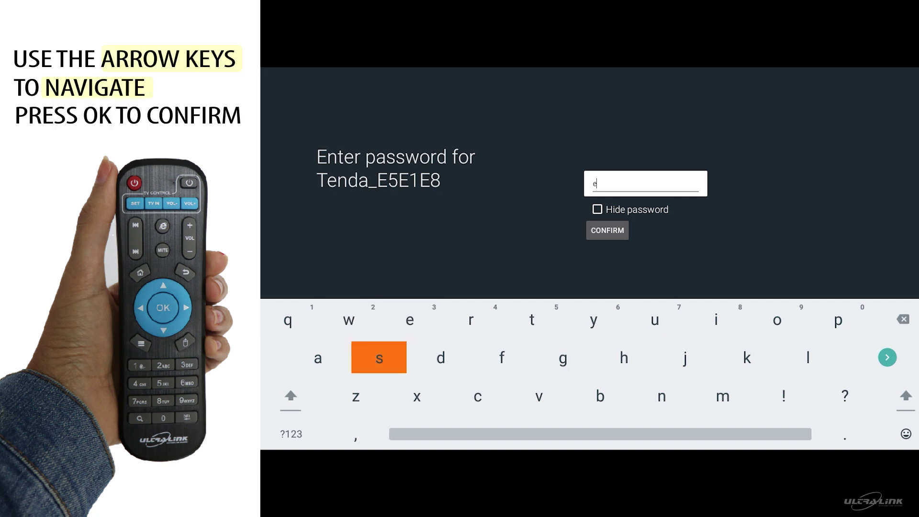
pyautogui.press('Right')
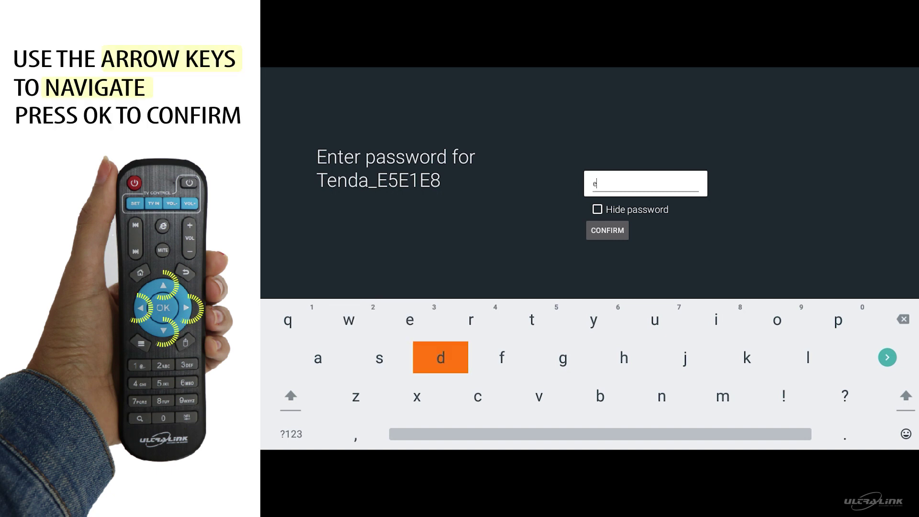
pyautogui.press('Down')
pyautogui.press('Return')
pyautogui.press('Right')
pyautogui.press('Return')
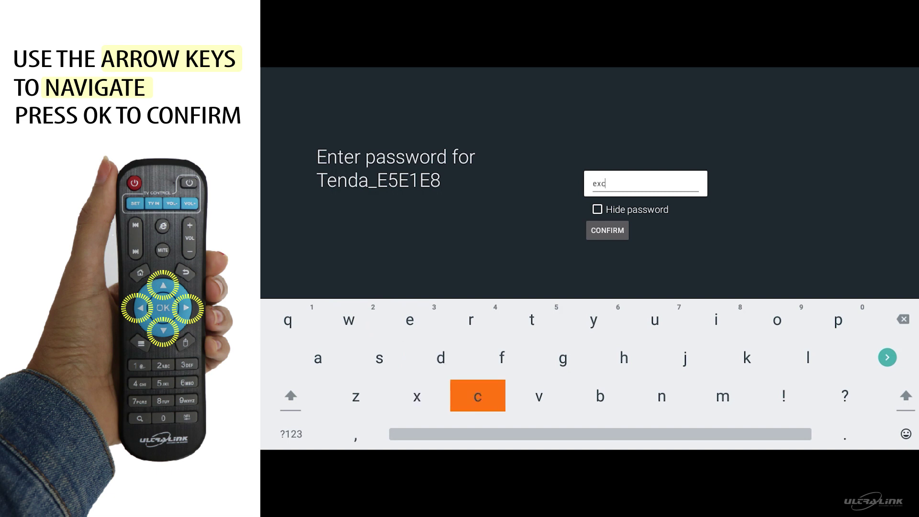
pyautogui.press('Up')
pyautogui.press('Up')
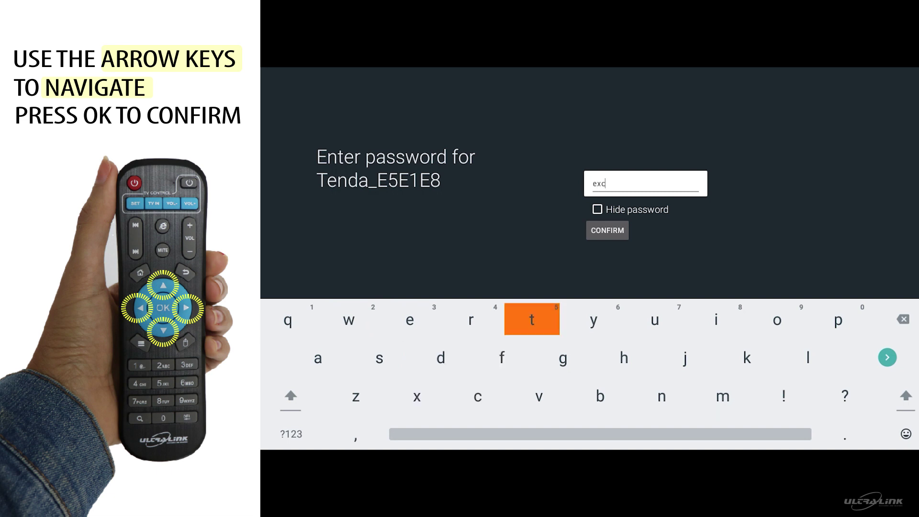
pyautogui.press('Left')
pyautogui.press('Left')
pyautogui.press('Return')
pyautogui.press('Right')
pyautogui.press('Right')
pyautogui.press('Right')
pyautogui.press('Right')
pyautogui.press('Right')
pyautogui.press('Right')
pyautogui.press('Right')
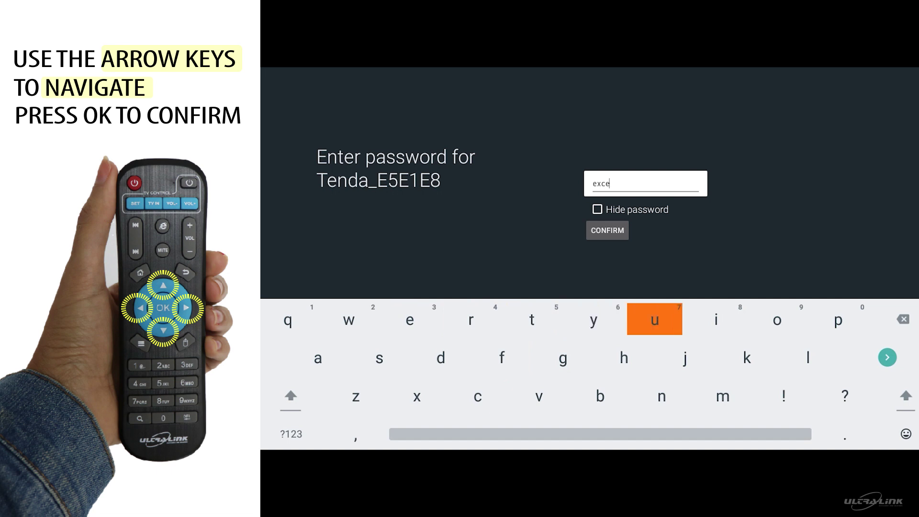
pyautogui.press('Down')
pyautogui.press('Return')
pyautogui.press('Return')
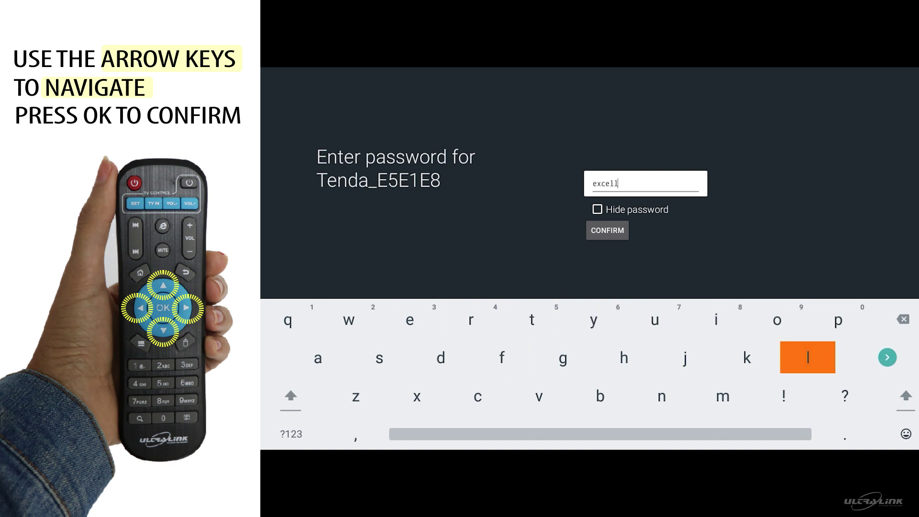
pyautogui.press('Left')
pyautogui.press('Left')
pyautogui.press('Left')
pyautogui.press('Left')
pyautogui.press('Left')
pyautogui.press('Left')
pyautogui.press('Up')
pyautogui.press('Left')
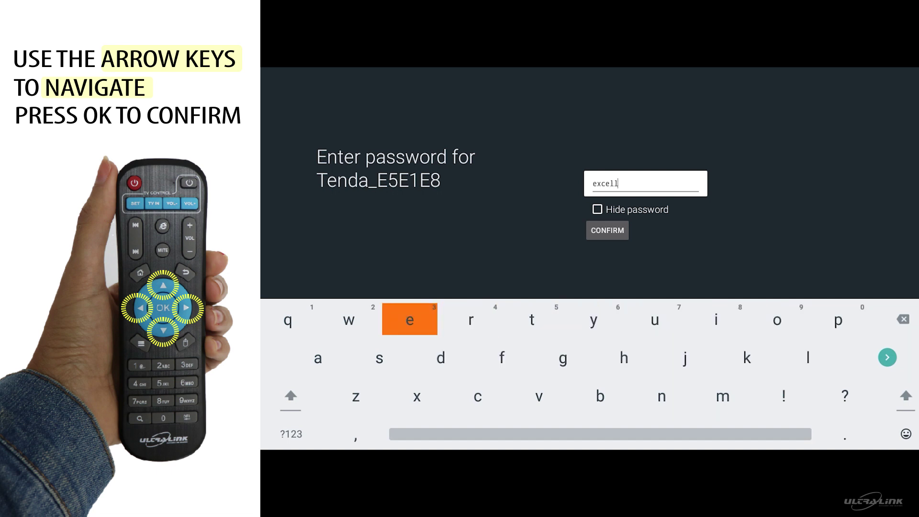
pyautogui.press('Return')
pyautogui.press('Down')
pyautogui.press('Right')
pyautogui.press('Right')
pyautogui.press('Right')
pyautogui.press('Right')
pyautogui.press('Right')
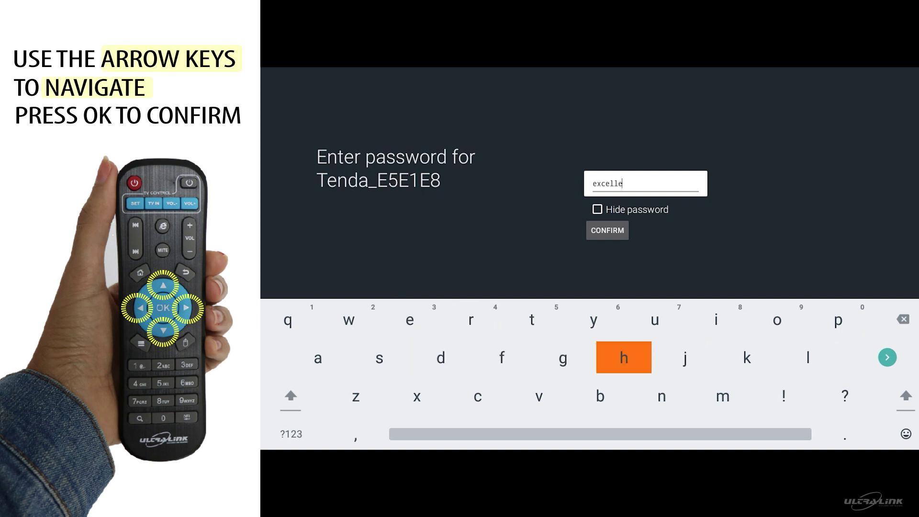
pyautogui.press('Down')
pyautogui.press('Return')
pyautogui.press('Up')
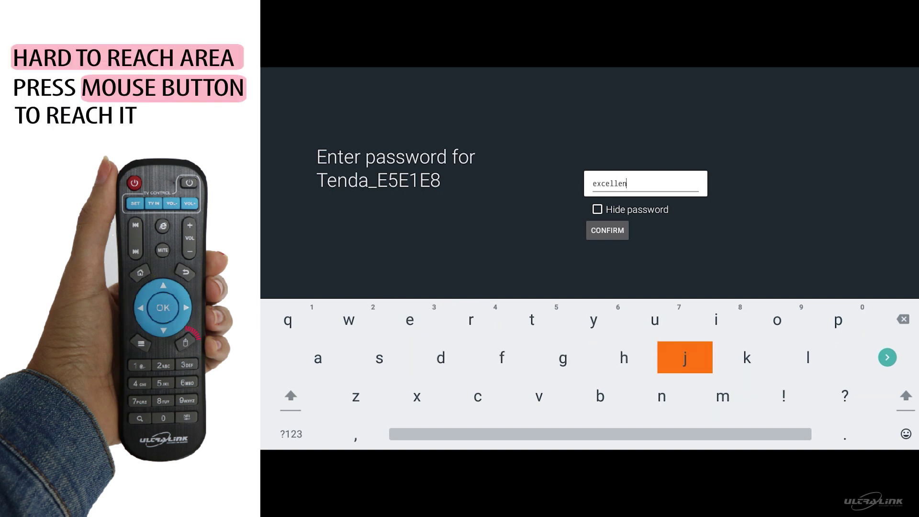
pyautogui.press('Left')
pyautogui.press('Left')
pyautogui.press('Left')
pyautogui.press('Up')
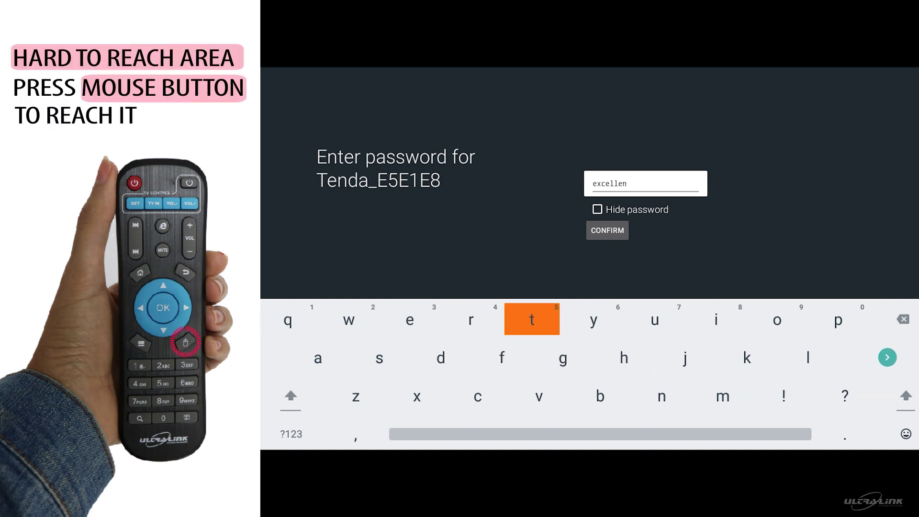
pyautogui.press('Return')
# Try out the Hide password option and leave it off
pyautogui.click(622, 185)
pyautogui.click(601, 209)
pyautogui.click(599, 210)
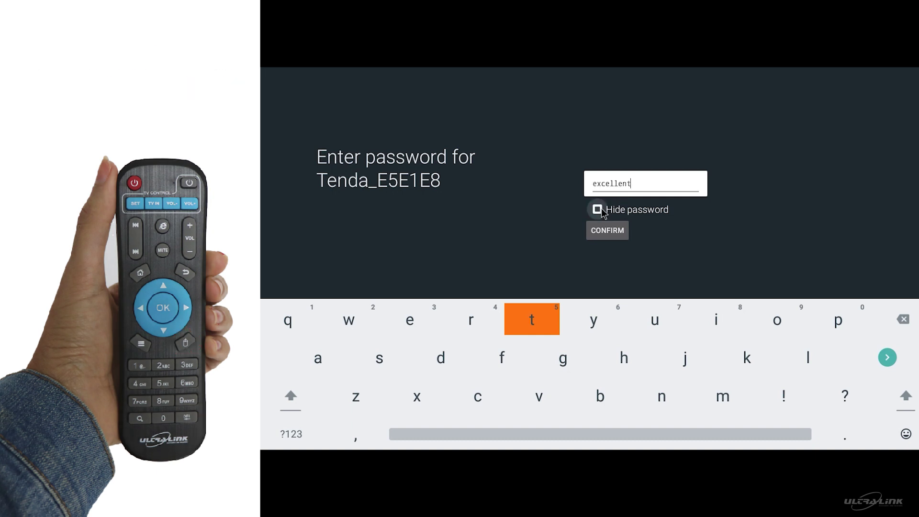
# Leave the Wi-Fi setup, return to the main settings list and open the Language preferences
pyautogui.press('Escape')
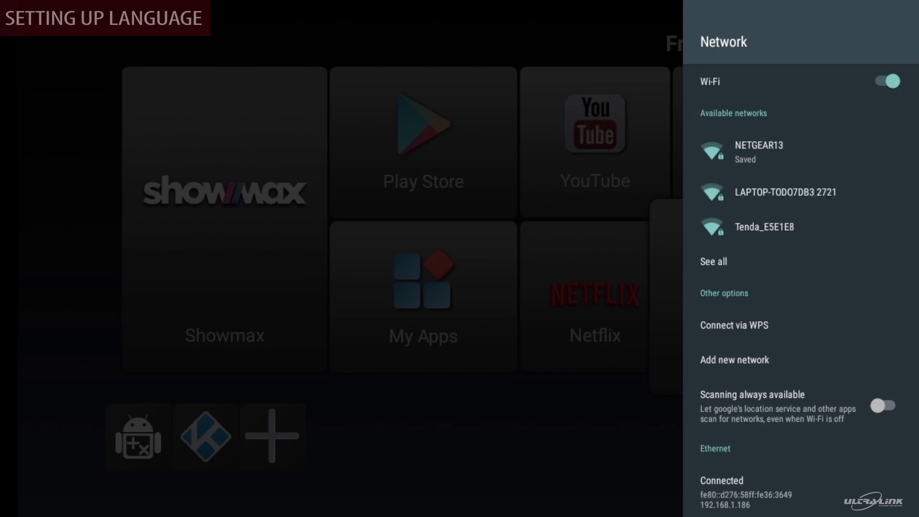
pyautogui.press('Escape')
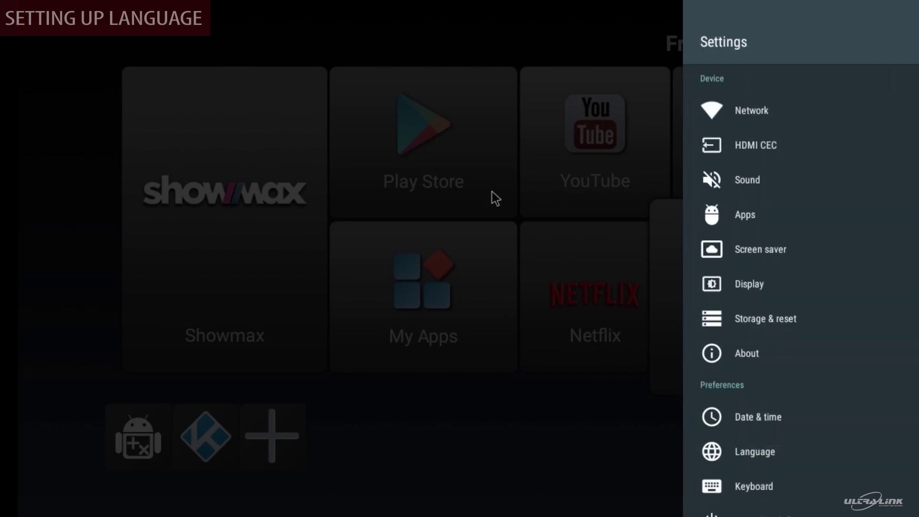
pyautogui.press('Down')
pyautogui.press('Down')
pyautogui.press('Down')
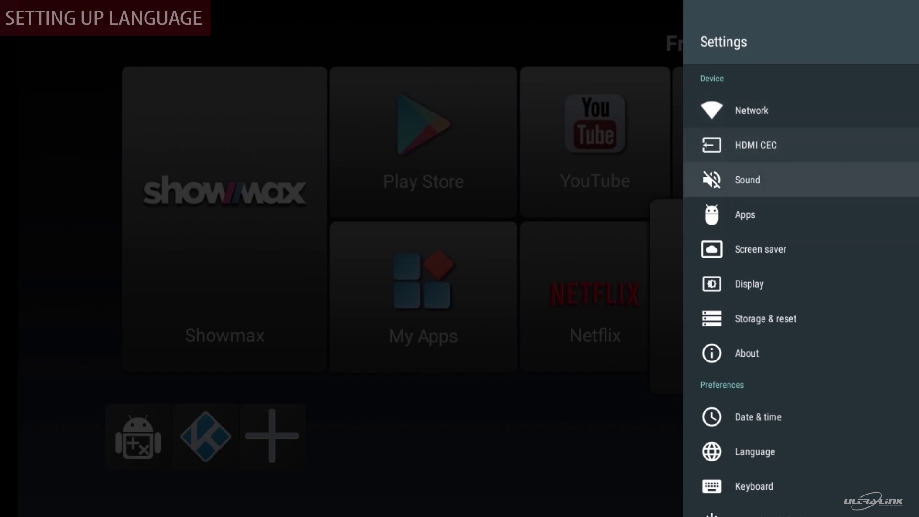
pyautogui.press('Down')
pyautogui.press('Down')
pyautogui.press('Down')
pyautogui.press('Down')
pyautogui.press('Down')
pyautogui.press('Down')
pyautogui.press('Down')
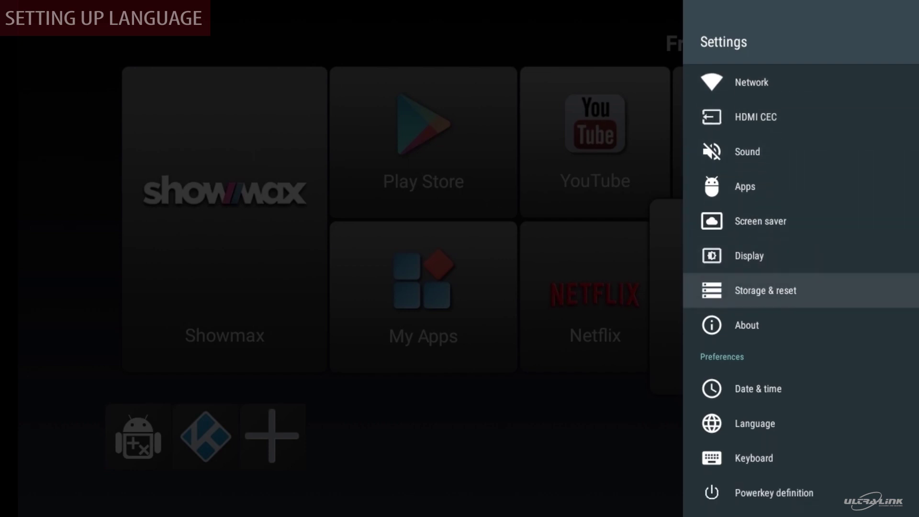
pyautogui.press('Return')
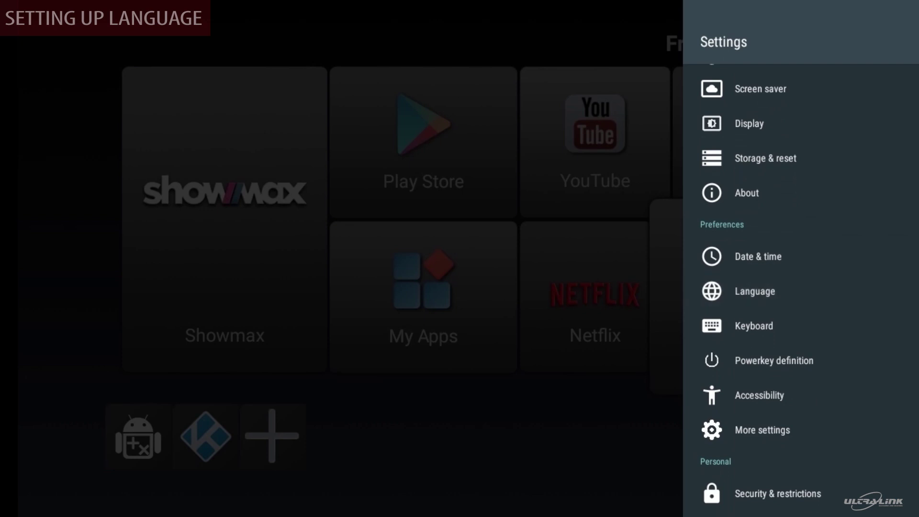
# Examine the available system languages from the start of the list down
pyautogui.press('Up')
pyautogui.press('Up')
pyautogui.press('Up')
pyautogui.press('Up')
pyautogui.press('Up')
pyautogui.press('Up')
pyautogui.press('Up')
pyautogui.press('Up')
pyautogui.press('Up')
pyautogui.press('Up')
pyautogui.press('Up')
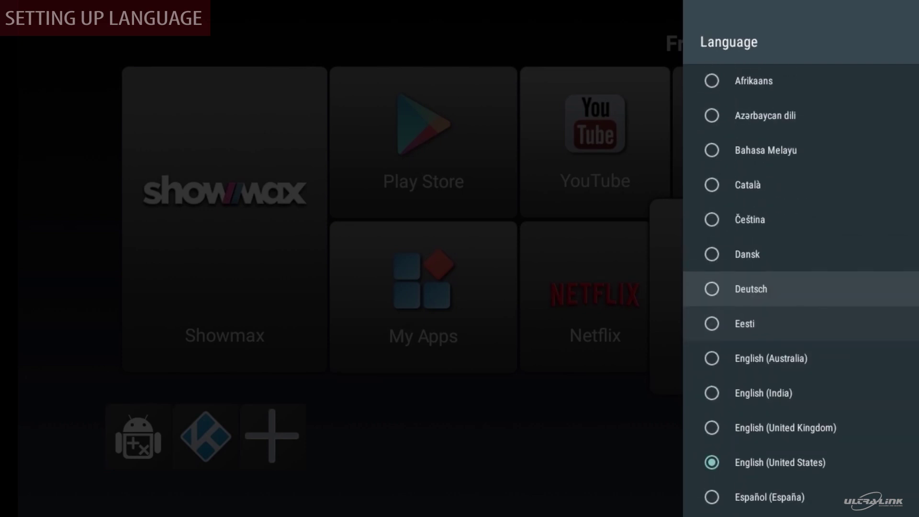
pyautogui.press('Down')
pyautogui.press('Down')
pyautogui.press('Down')
pyautogui.press('Down')
pyautogui.press('Down')
pyautogui.press('Down')
pyautogui.press('Down')
pyautogui.press('Down')
pyautogui.press('Down')
pyautogui.press('Down')
pyautogui.press('Down')
pyautogui.press('Down')
pyautogui.press('Down')
pyautogui.press('Down')
pyautogui.press('Down')
pyautogui.press('Down')
pyautogui.press('Down')
pyautogui.press('Down')
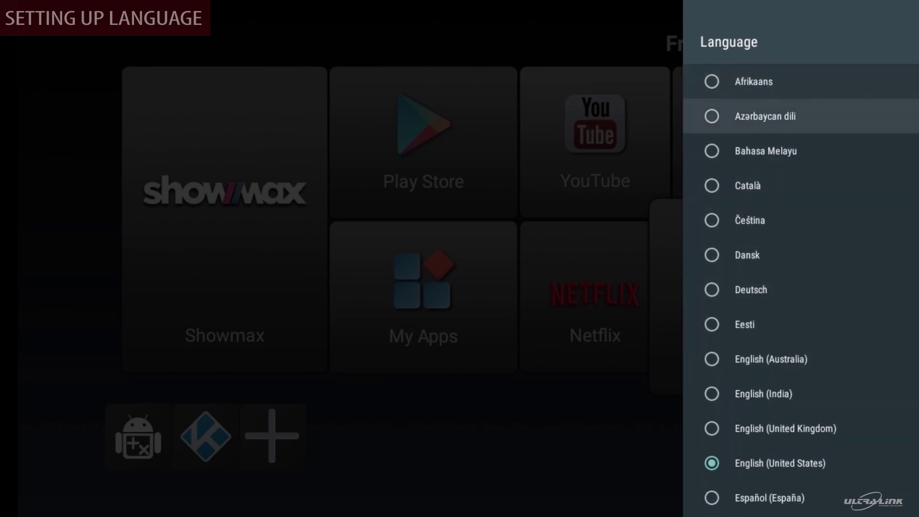
pyautogui.press('Down')
pyautogui.press('Down')
pyautogui.press('Down')
pyautogui.press('Down')
pyautogui.press('Down')
pyautogui.press('Down')
pyautogui.press('Down')
pyautogui.press('Down')
pyautogui.press('Down')
pyautogui.press('Down')
pyautogui.press('Down')
pyautogui.press('Down')
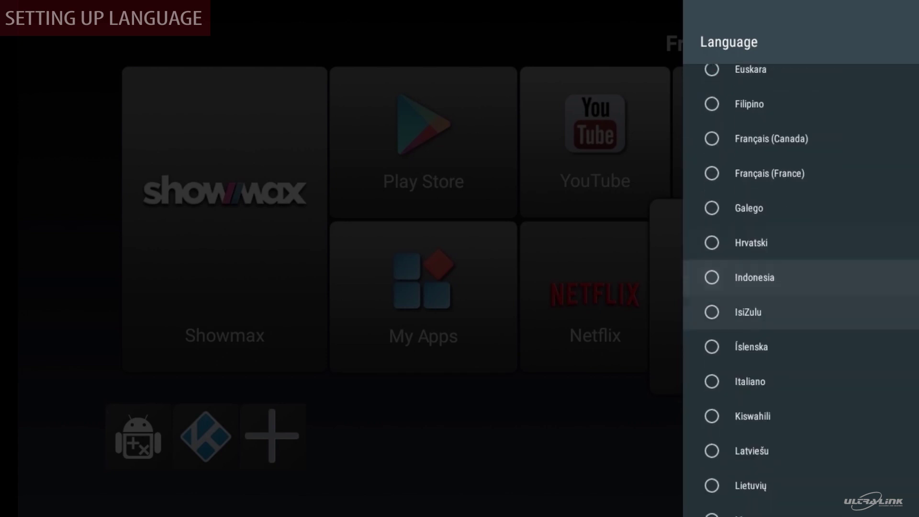
pyautogui.press('Down')
pyautogui.press('Down')
pyautogui.press('Down')
pyautogui.press('Down')
pyautogui.press('Down')
pyautogui.press('Down')
pyautogui.press('Down')
pyautogui.press('Down')
pyautogui.press('Down')
pyautogui.press('Down')
pyautogui.press('Down')
pyautogui.press('Down')
pyautogui.press('Down')
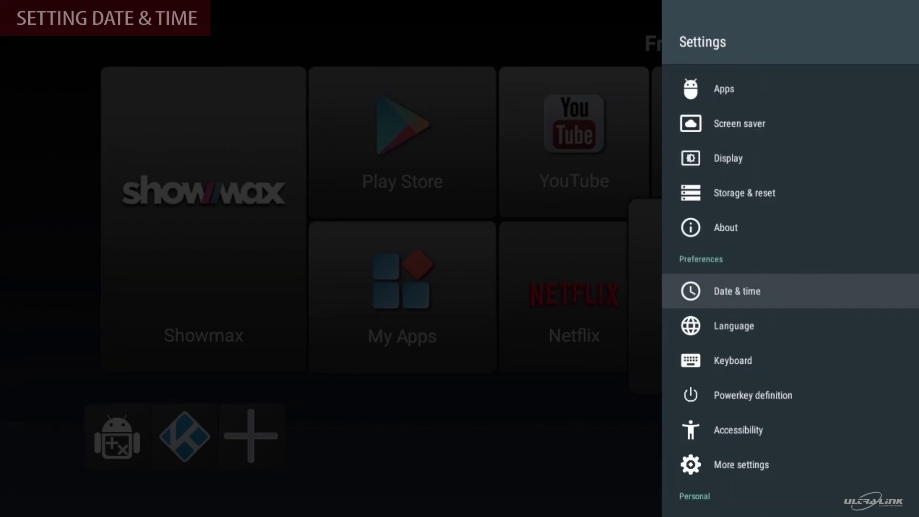
# Open the Date & time settings and turn Automatic date & time off
pyautogui.press('Return')
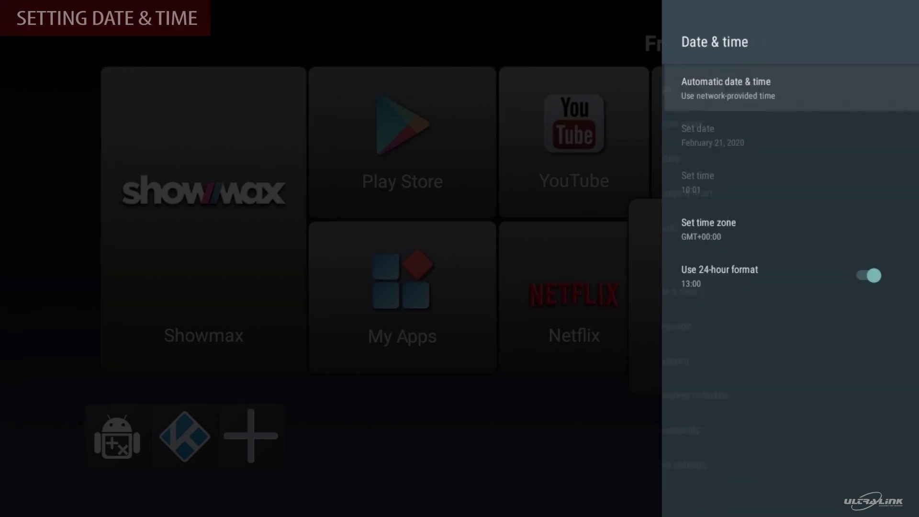
pyautogui.press('Return')
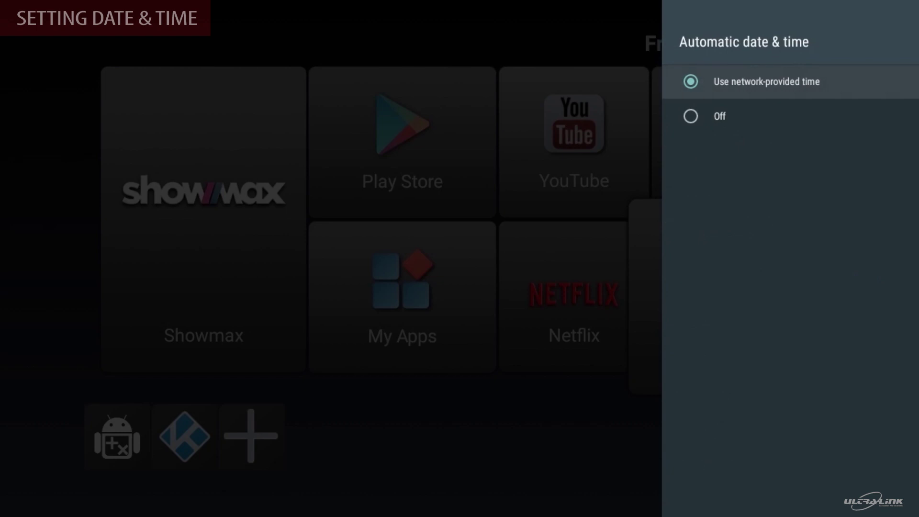
pyautogui.press('Down')
pyautogui.press('Return')
# Accept February 21, 2020 as the manual date and set the time to 12:01
pyautogui.press('Down')
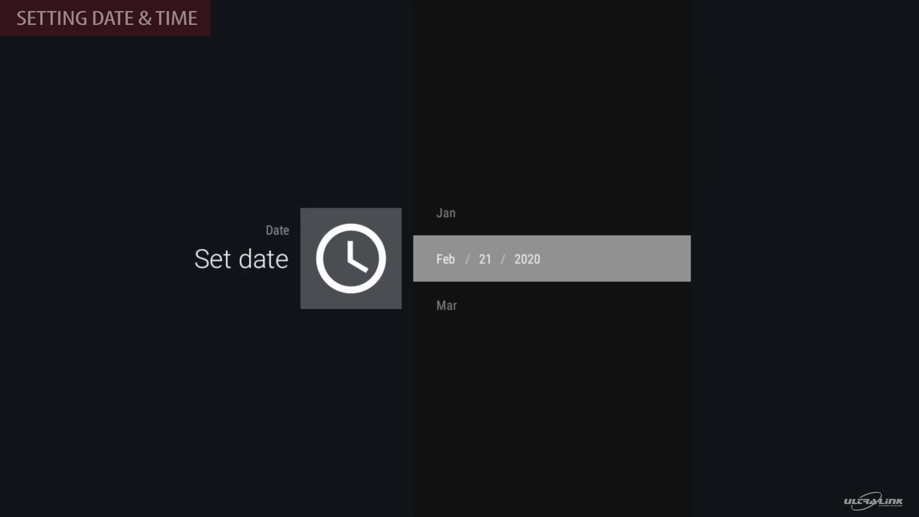
pyautogui.press('Return')
pyautogui.press('Down')
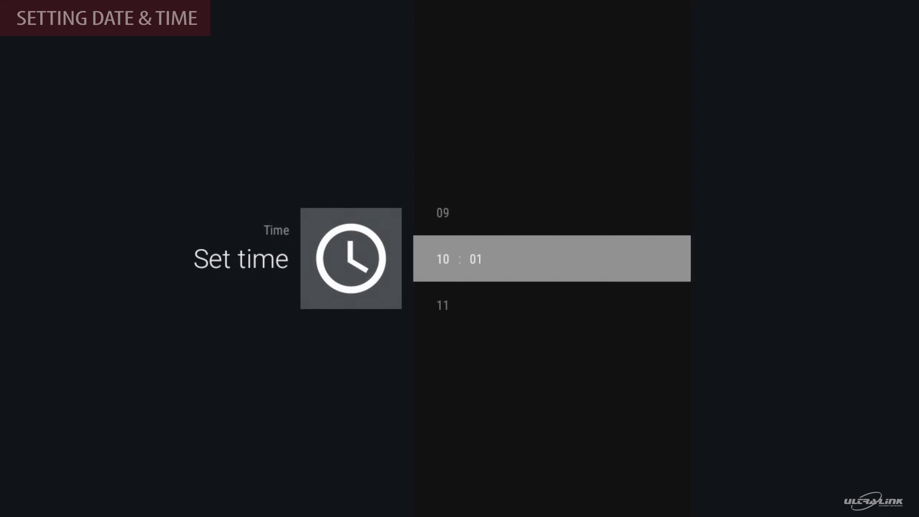
pyautogui.press('Up')
pyautogui.press('Down')
pyautogui.press('Down')
pyautogui.press('Down')
pyautogui.press('Return')
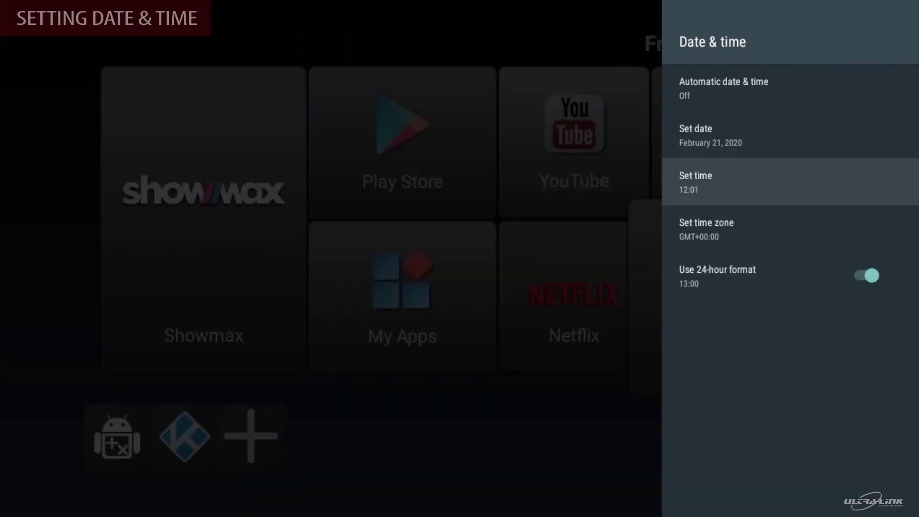
pyautogui.press('Down')
pyautogui.press('Up')
pyautogui.press('Up')
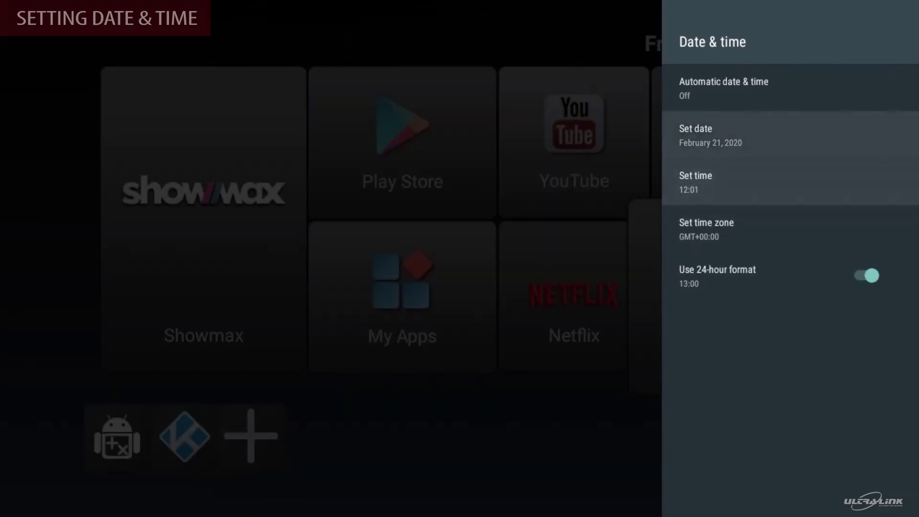
# Return to the main settings list and open the Apps settings
pyautogui.press('Escape')
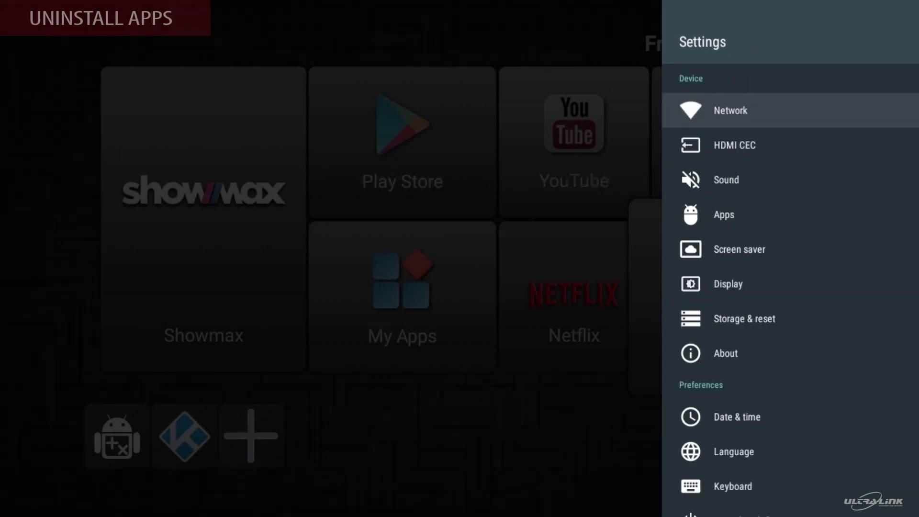
pyautogui.press('Down')
pyautogui.press('Down')
pyautogui.press('Down')
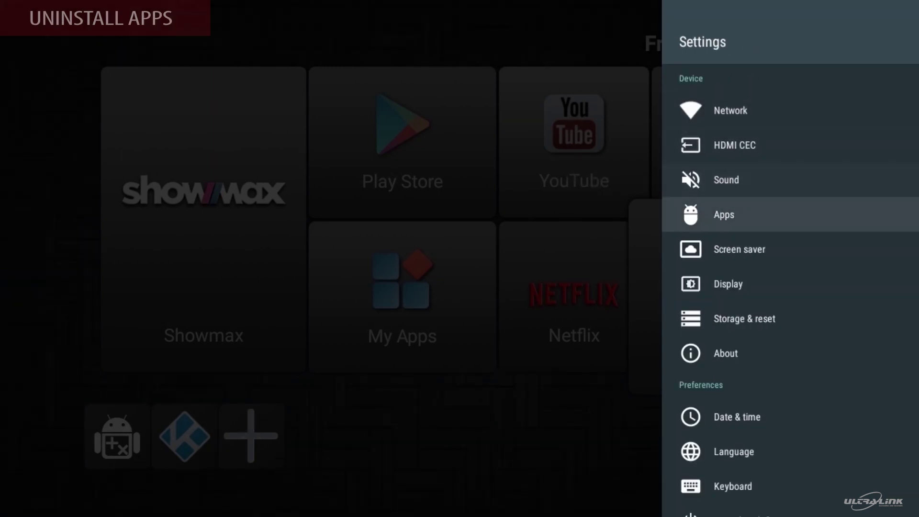
pyautogui.press('Return')
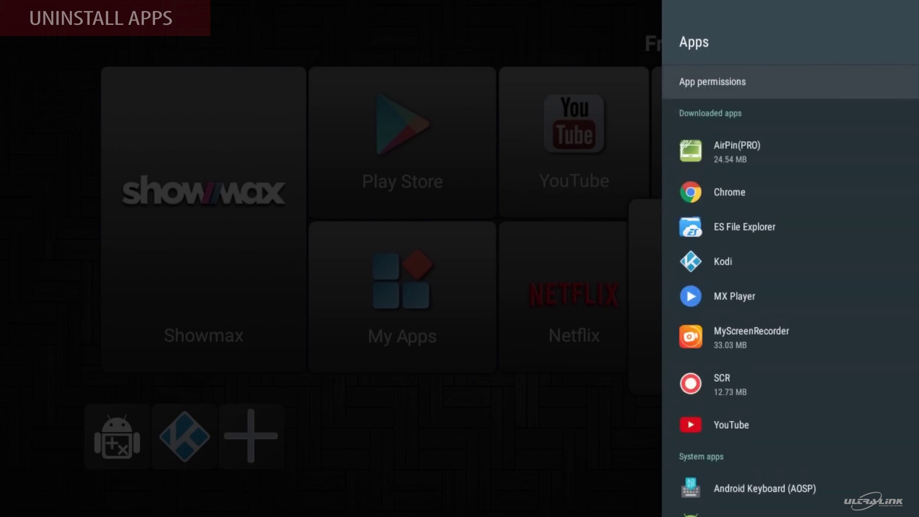
# Open the details of MyScreenRecorder from the downloaded apps
pyautogui.press('Down')
pyautogui.press('Down')
pyautogui.press('Down')
pyautogui.press('Down')
pyautogui.press('Down')
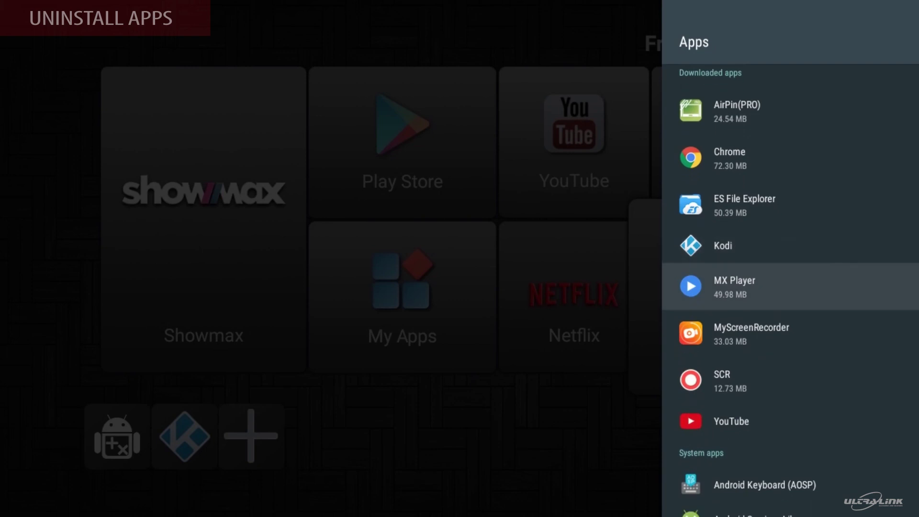
pyautogui.press('Down')
pyautogui.press('Return')
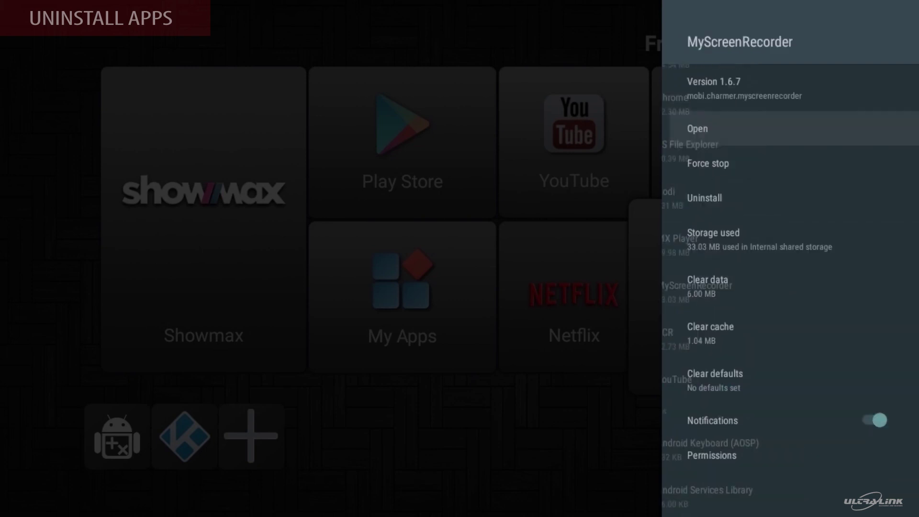
# Uninstall the MyScreenRecorder app and approve both confirmation requests
pyautogui.press('Down')
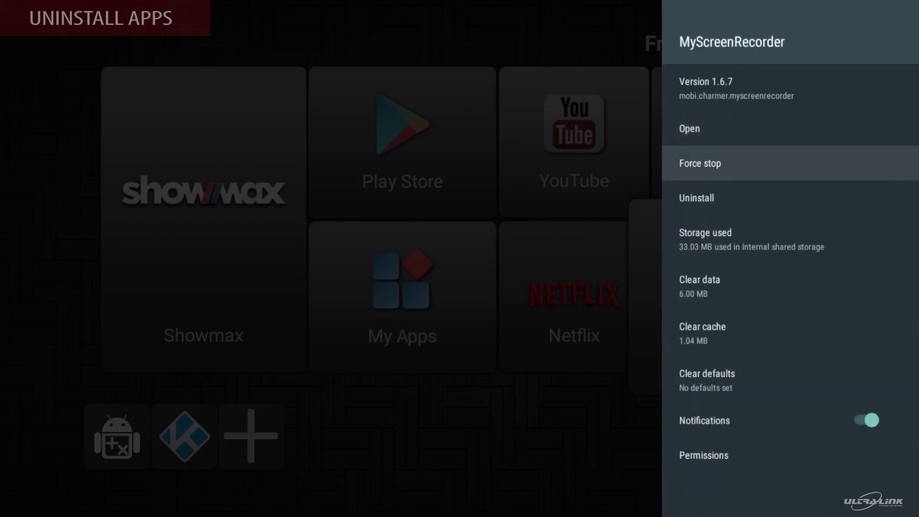
pyautogui.press('Down')
pyautogui.press('Return')
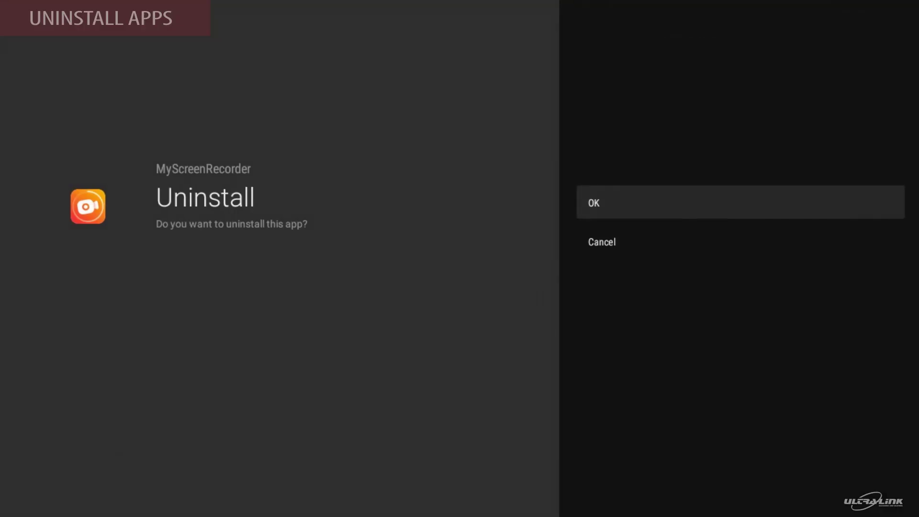
pyautogui.press('Return')
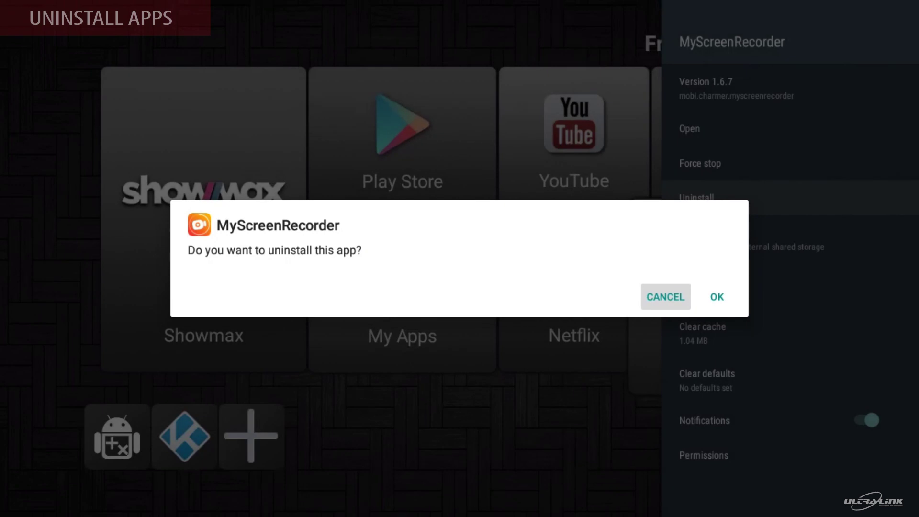
pyautogui.press('Right')
pyautogui.press('Return')
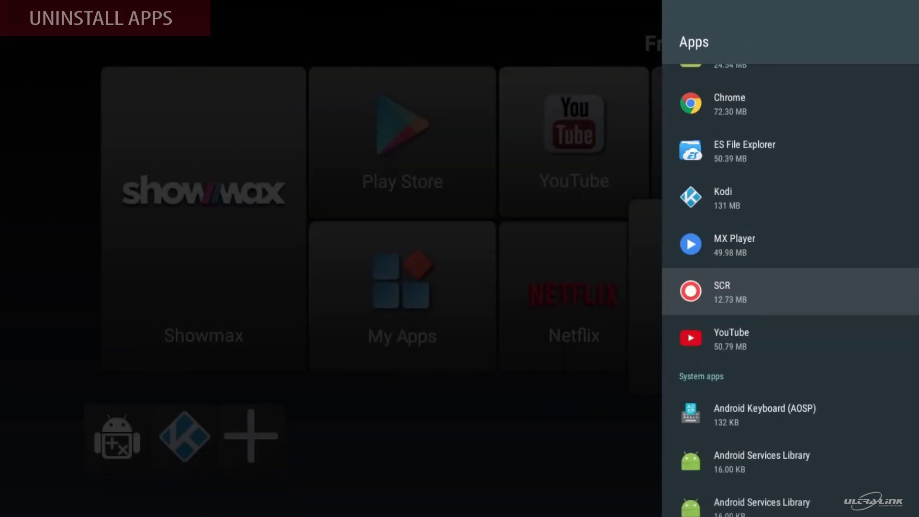
# Return from the Apps settings to the main settings list and open Storage & reset
pyautogui.press('Escape')
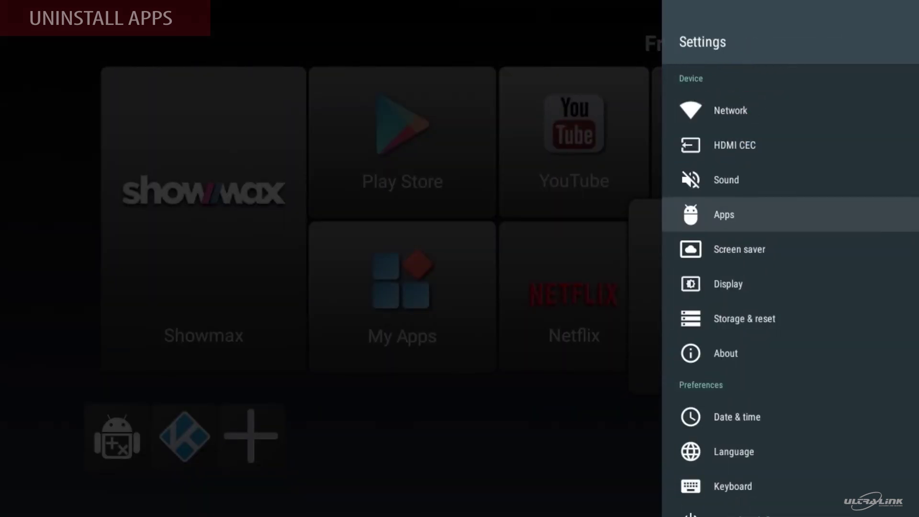
pyautogui.press('Down')
pyautogui.press('Down')
pyautogui.press('Down')
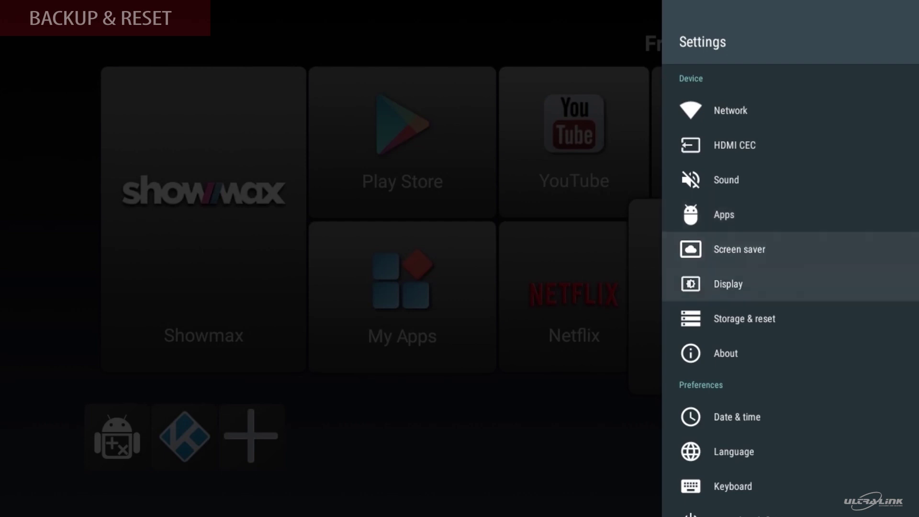
pyautogui.press('Return')
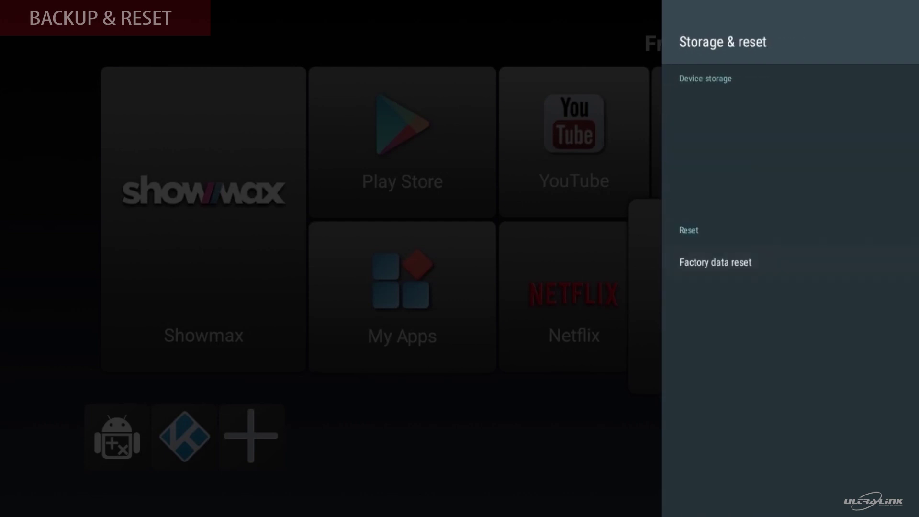
# Look through the internal and removable storage entries and the Factory data reset option, leaving without performing a reset
pyautogui.press('Up')
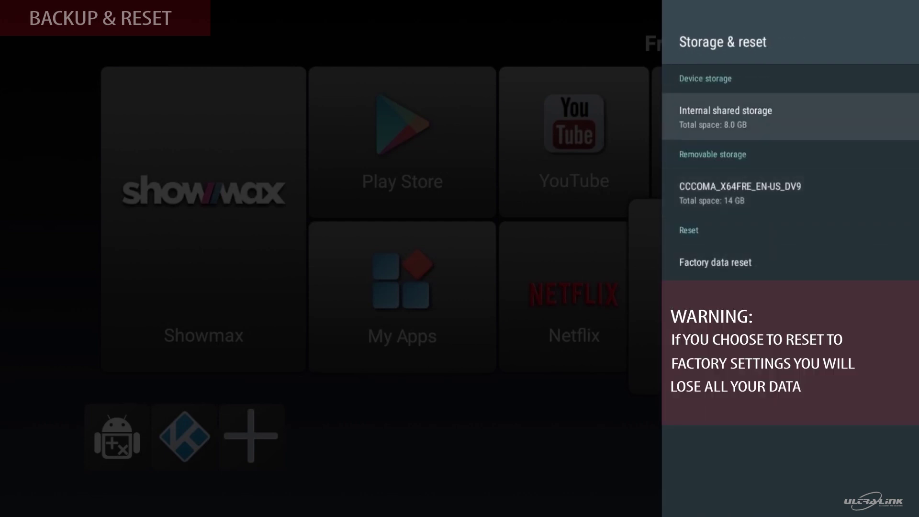
pyautogui.press('Down')
pyautogui.press('Down')
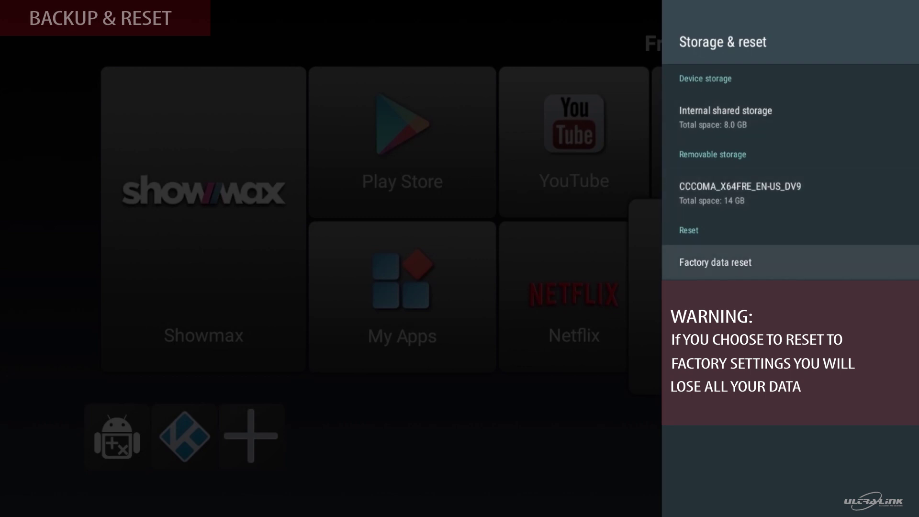
pyautogui.press('Up')
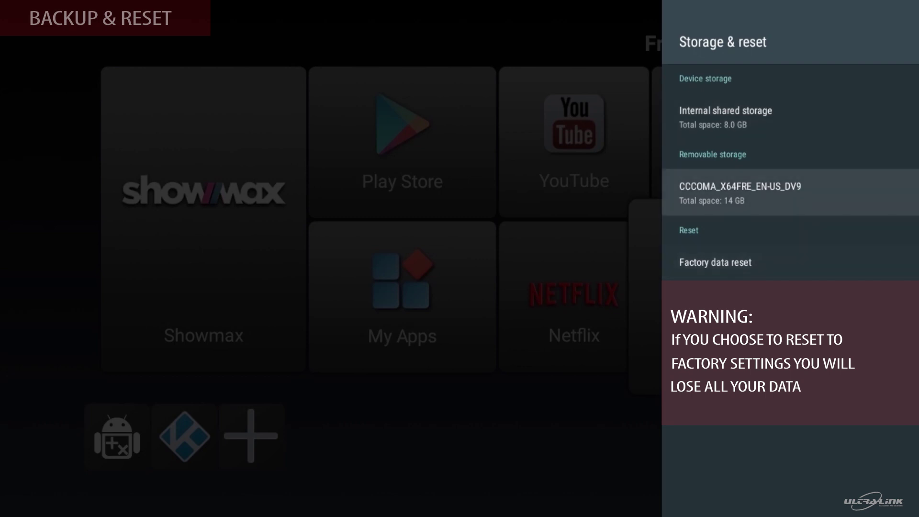
pyautogui.press('Down')
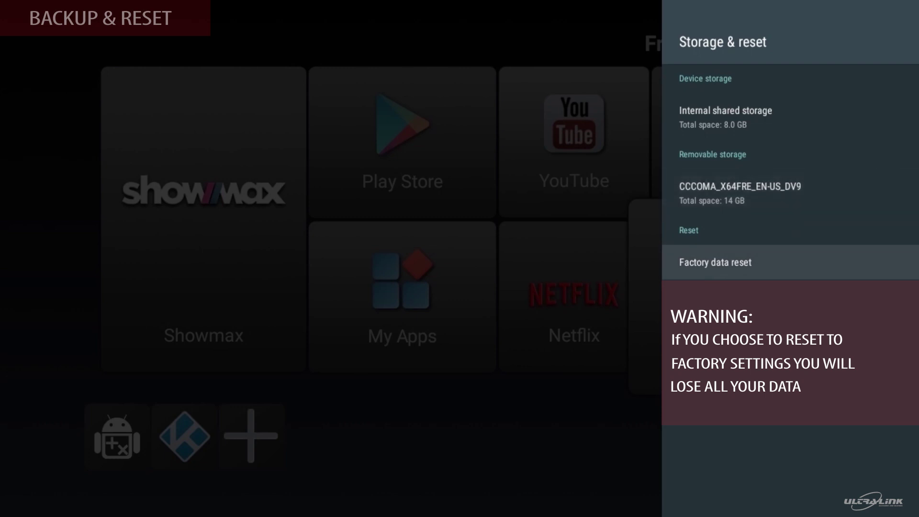
pyautogui.press('Escape')
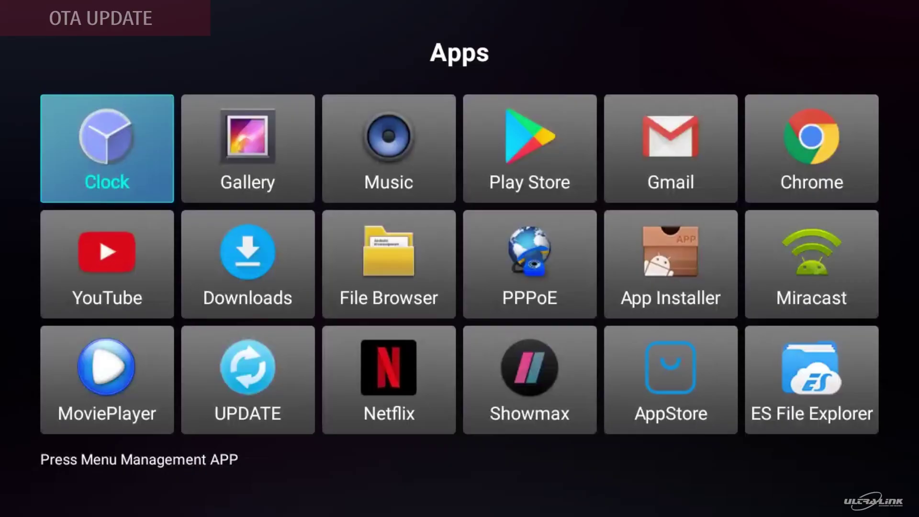
# Check for a system update with the UPDATE app and return to the apps overview
pyautogui.press('Right')
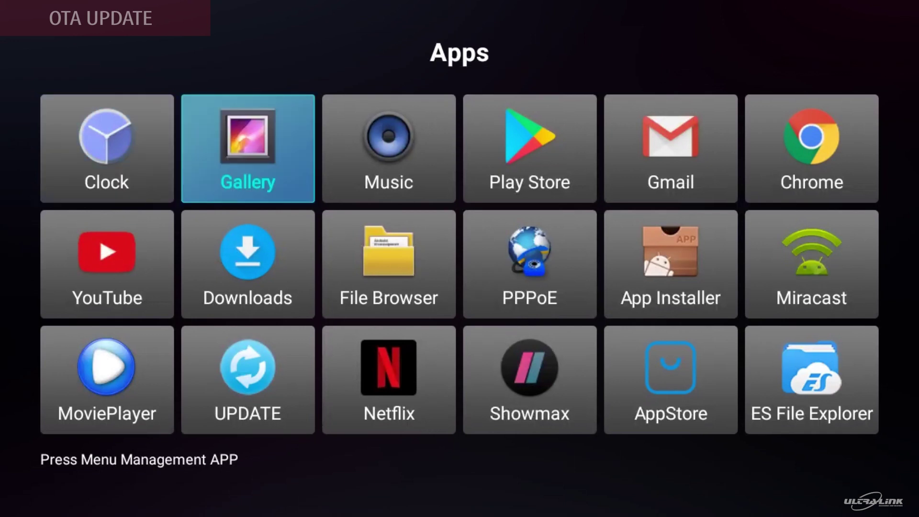
pyautogui.press('Down')
pyautogui.press('Down')
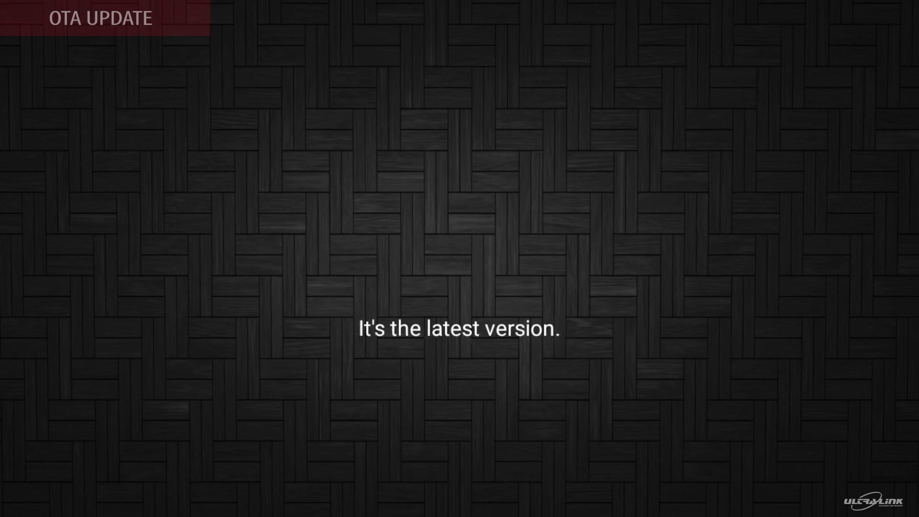
pyautogui.press('Escape')
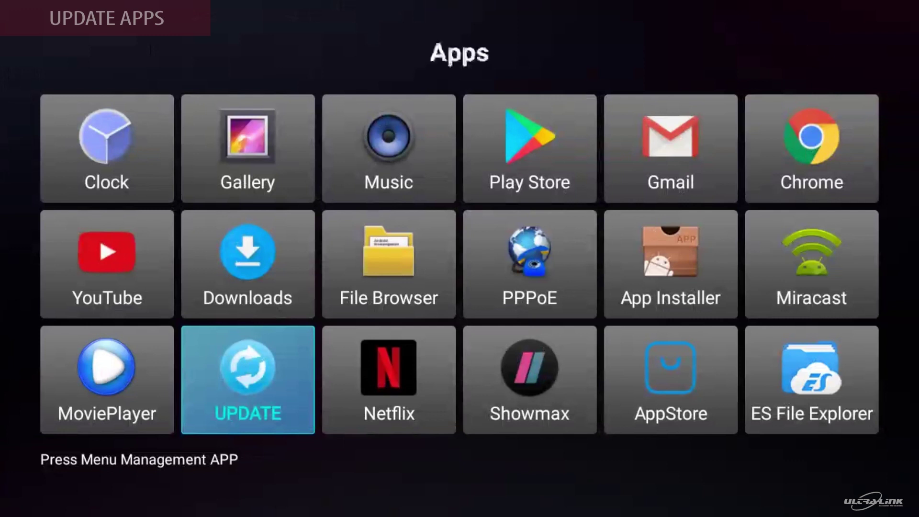
# Open the AppStore app from the apps overview
pyautogui.press('Up')
pyautogui.press('Up')
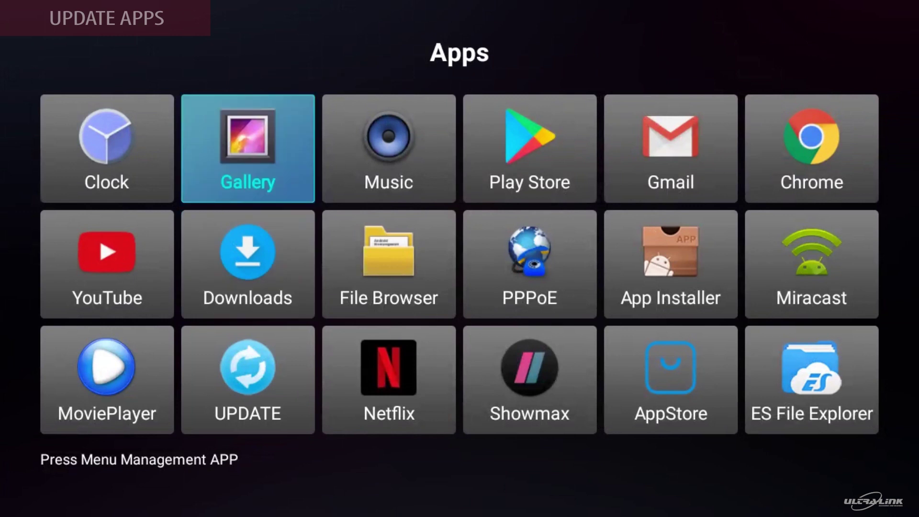
pyautogui.press('Right')
pyautogui.press('Right')
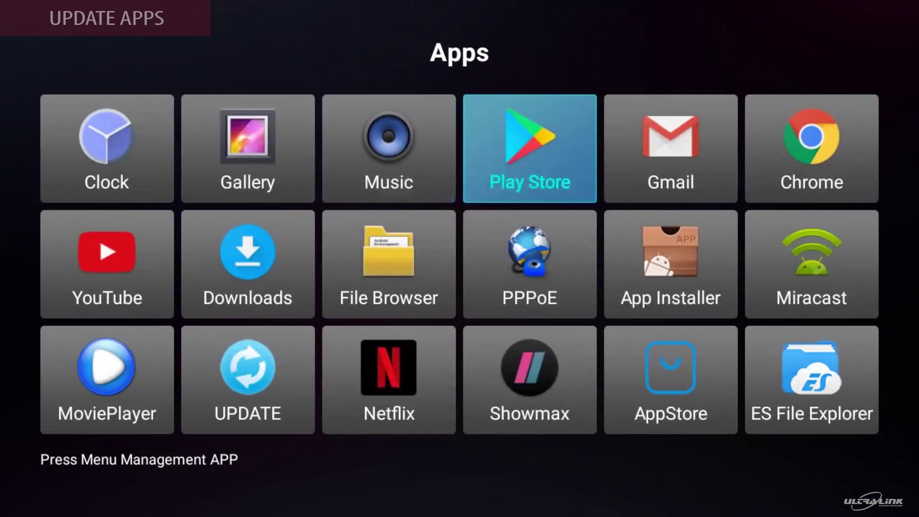
pyautogui.press('Down')
pyautogui.press('Down')
pyautogui.press('Right')
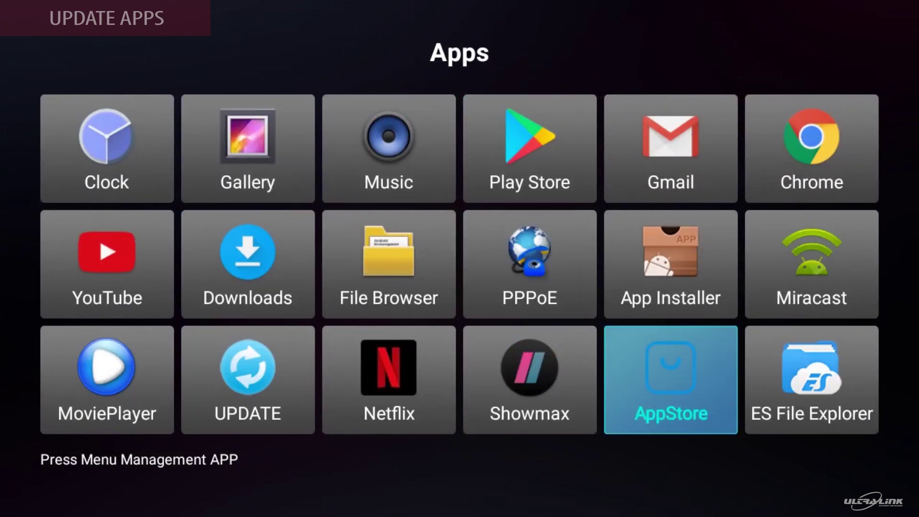
pyautogui.press('Return')
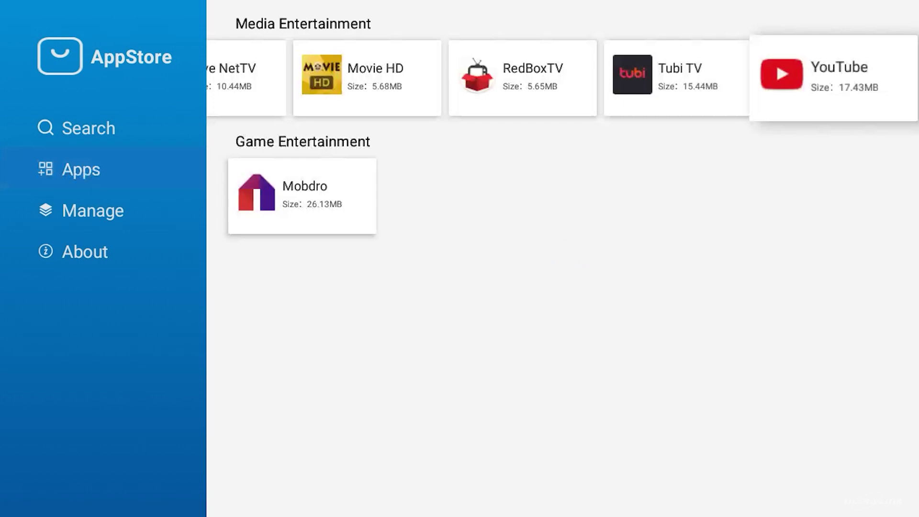
# Open YouTube's detail page in the AppStore and look over its Open and Uninstall options
pyautogui.press('Return')
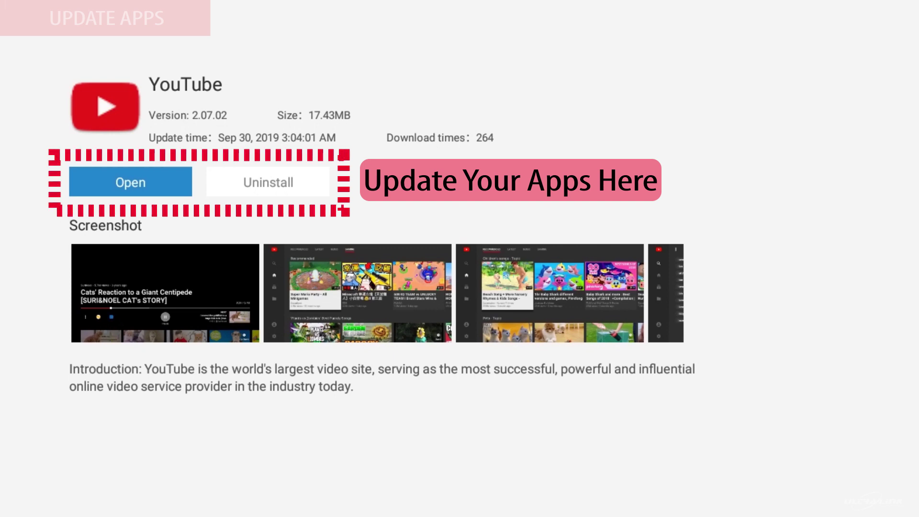
pyautogui.press('Right')
pyautogui.press('Left')
pyautogui.press('Down')
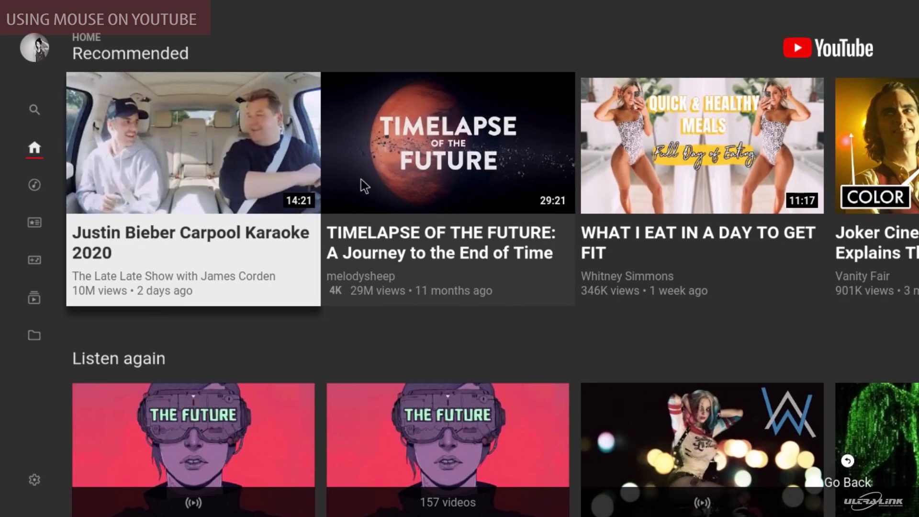
# Run the recent search "interfoto" in YouTube and open the Interfoto channel that has the red camera logo
pyautogui.click(40, 115)
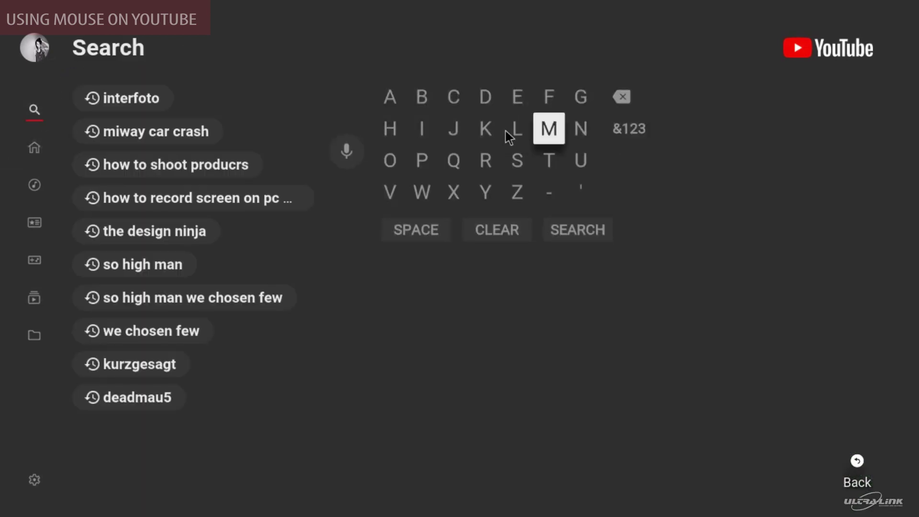
pyautogui.click(105, 106)
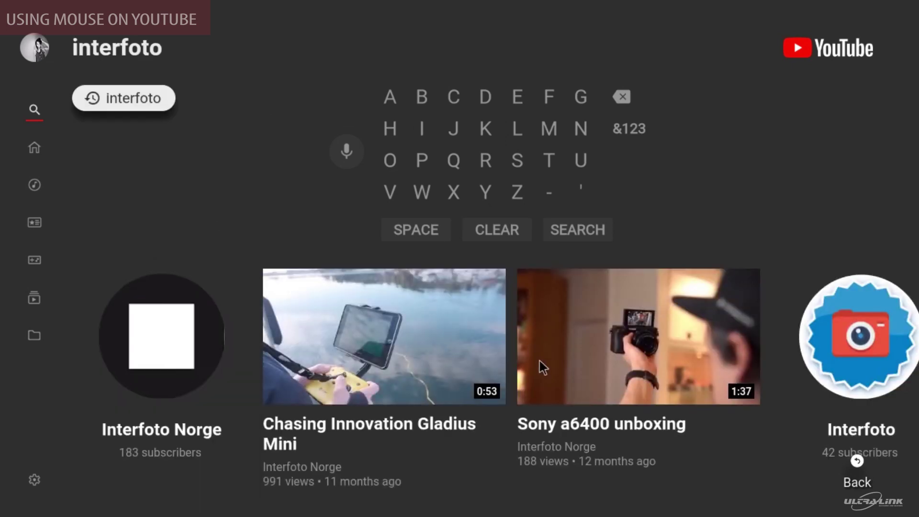
pyautogui.click(850, 332)
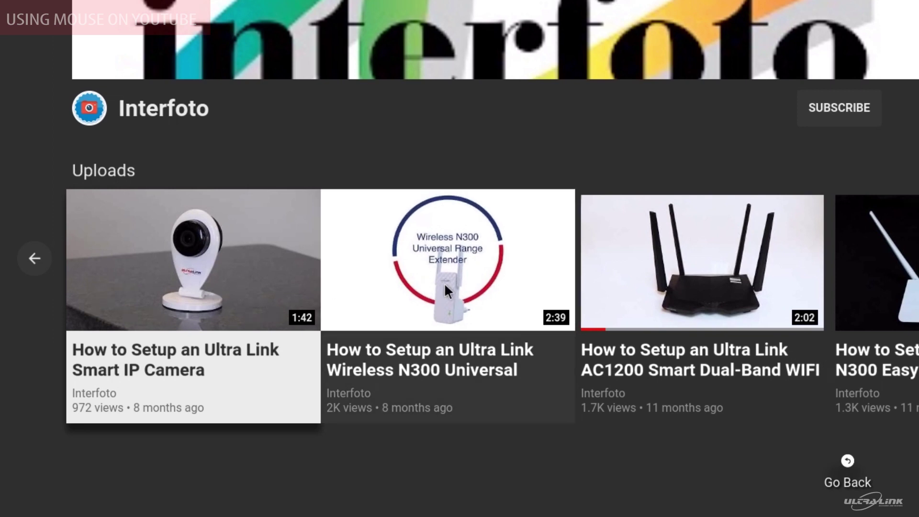
# Play the video "How to Setup an Ultra Link Smart IP Camera" and show its additional playback options
pyautogui.click(211, 269)
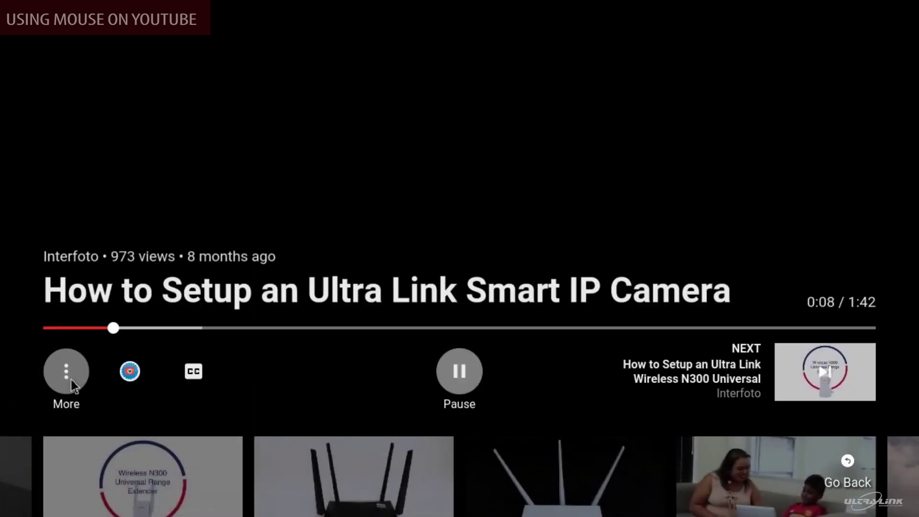
pyautogui.click(71, 372)
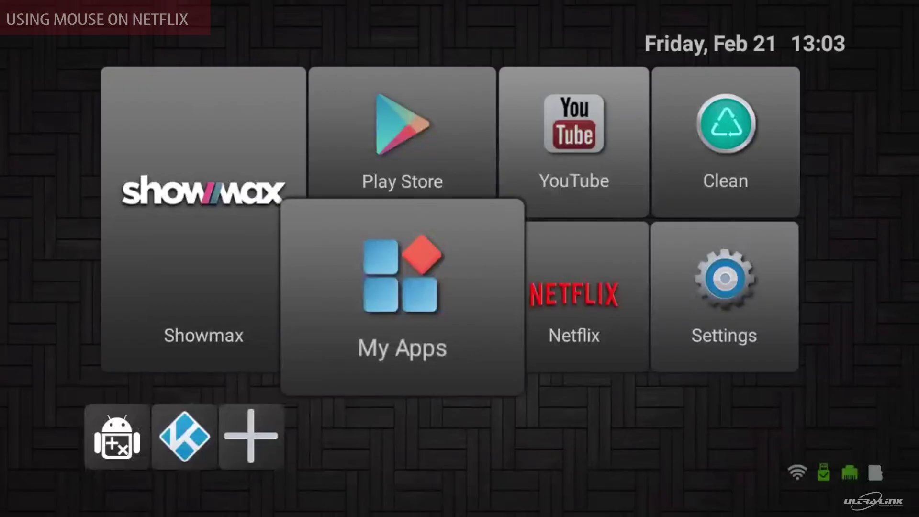
# Open Netflix from the My Apps overview
pyautogui.press('Return')
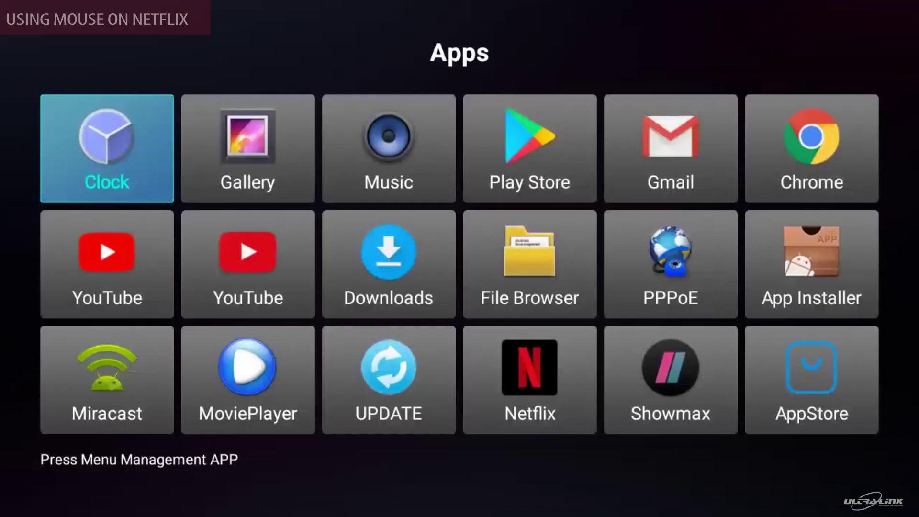
pyautogui.press('Down')
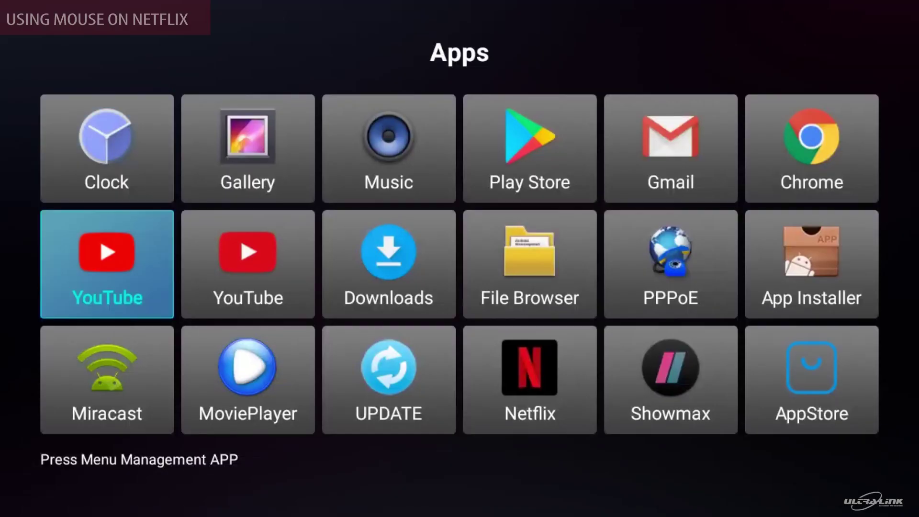
pyautogui.press('Right')
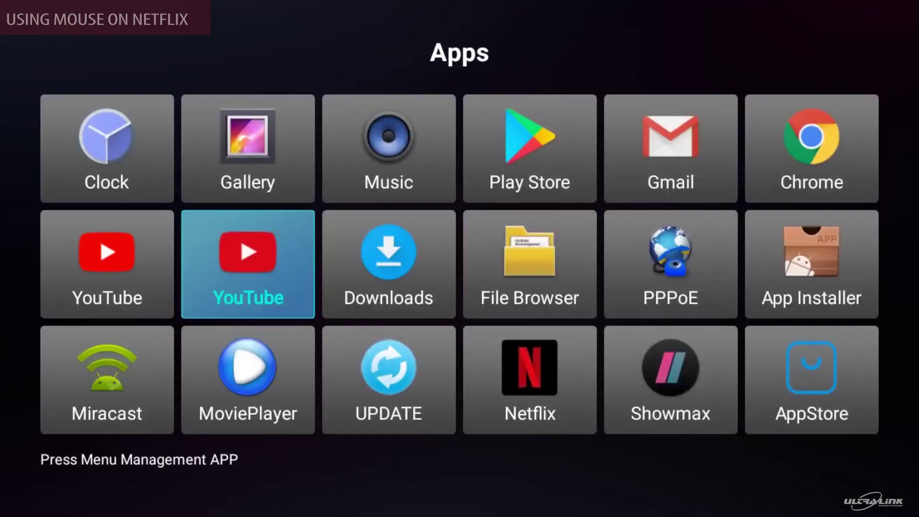
pyautogui.press('Right')
pyautogui.press('Right')
pyautogui.press('Down')
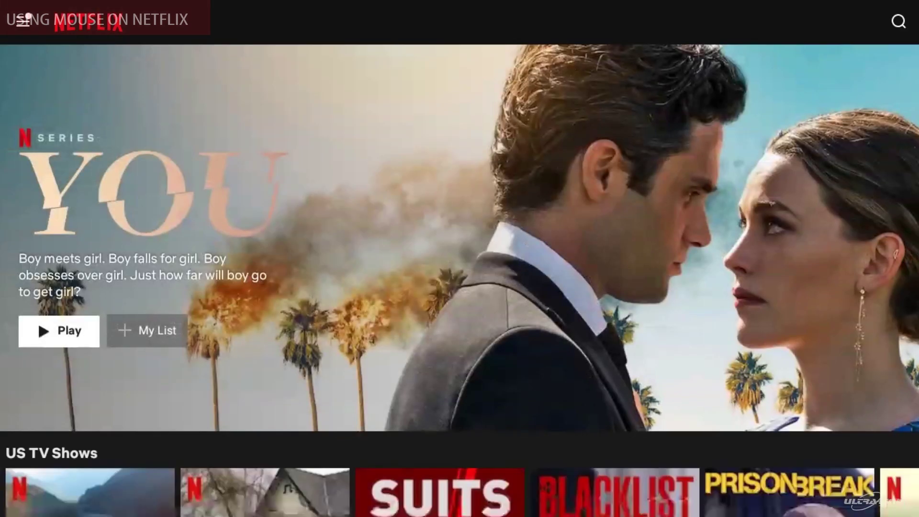
# Browse the Netflix home page and resume playing Triple Frontier
pyautogui.scroll(-5, 491, 434)
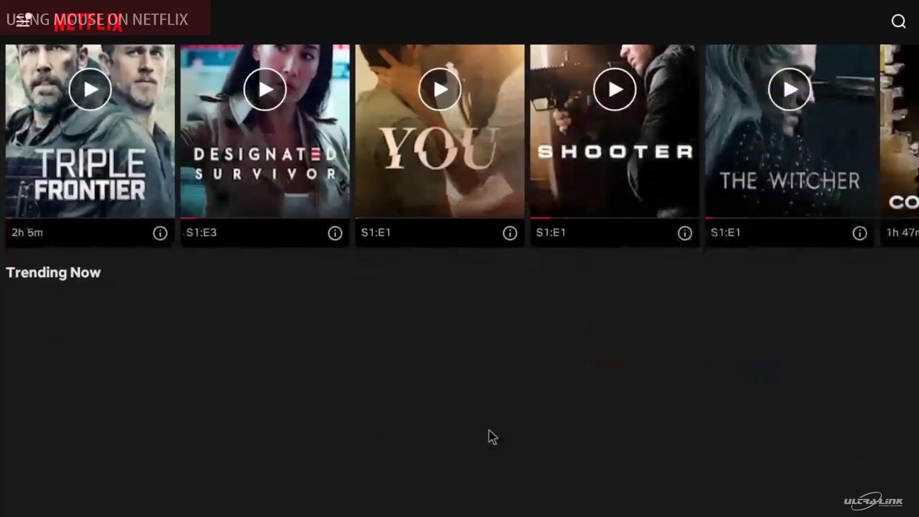
pyautogui.scroll(2, 489, 430)
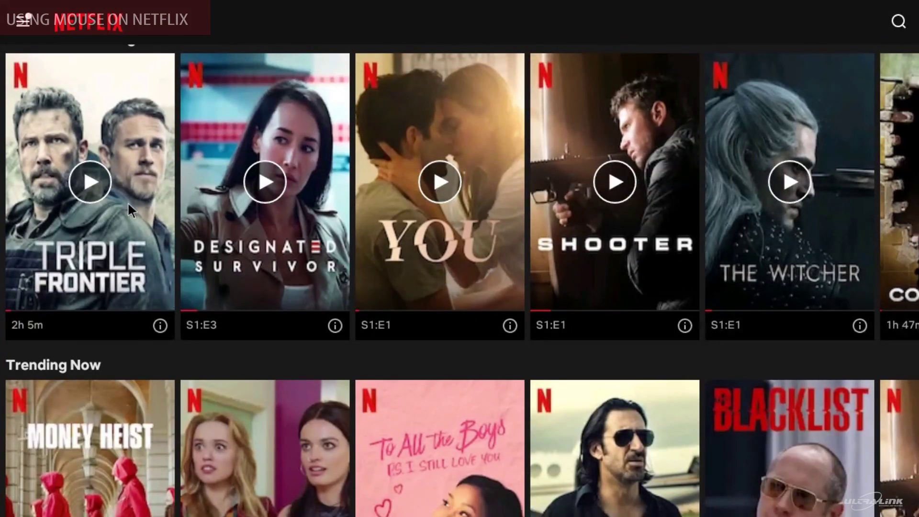
pyautogui.click(101, 198)
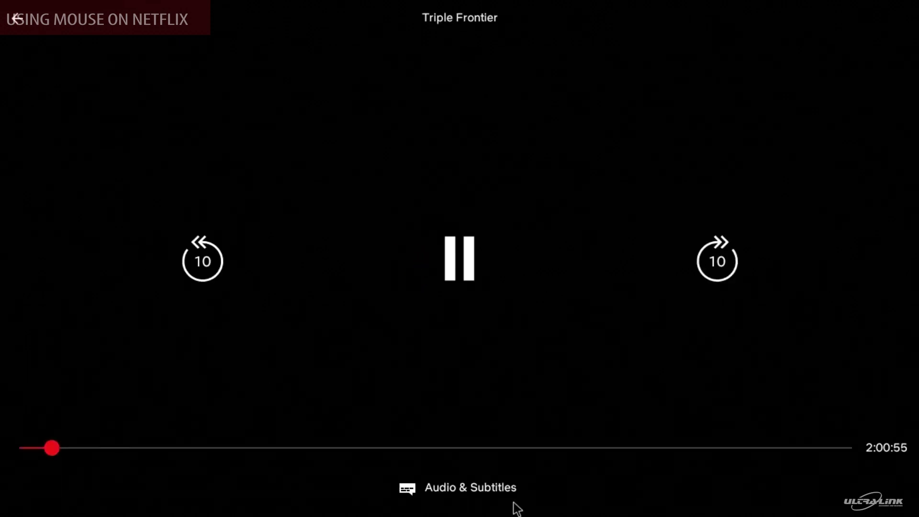
# Open the audio and subtitle settings of Triple Frontier and look through the subtitle and audio choices
pyautogui.click(476, 494)
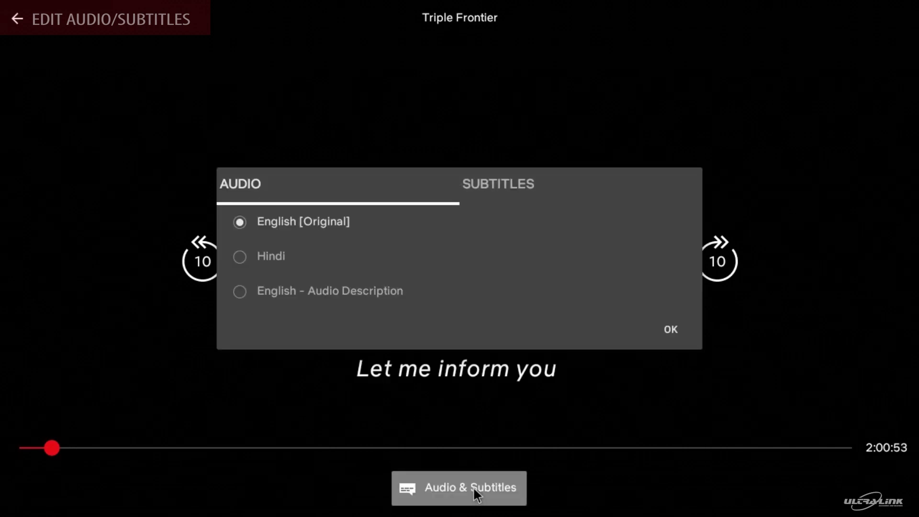
pyautogui.click(500, 188)
pyautogui.click(347, 183)
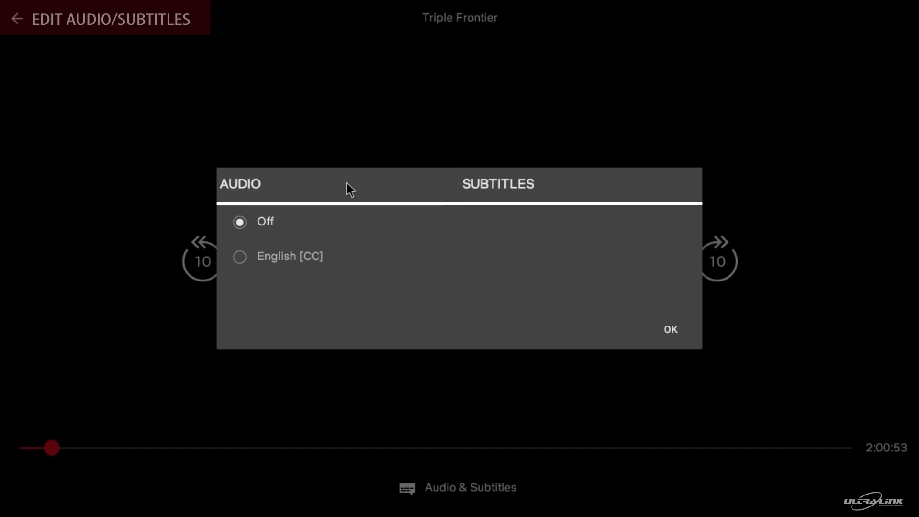